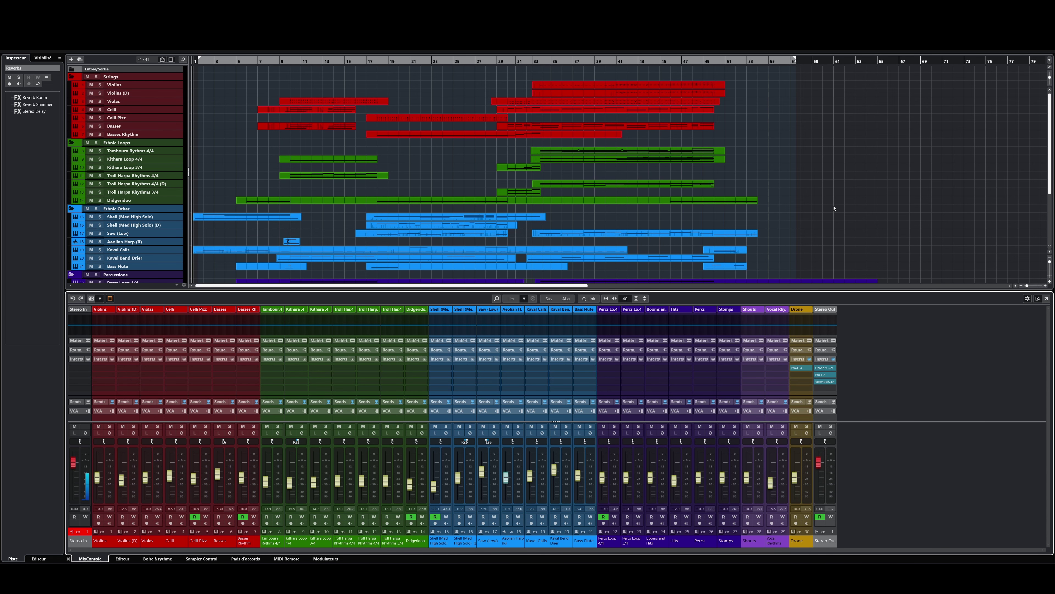
# Hide the mixer, enlarge the tracks and examine the whole arrangement from Strings down to Drone during playback.
pyautogui.hotkey('ctrl', 'alt', 'e')
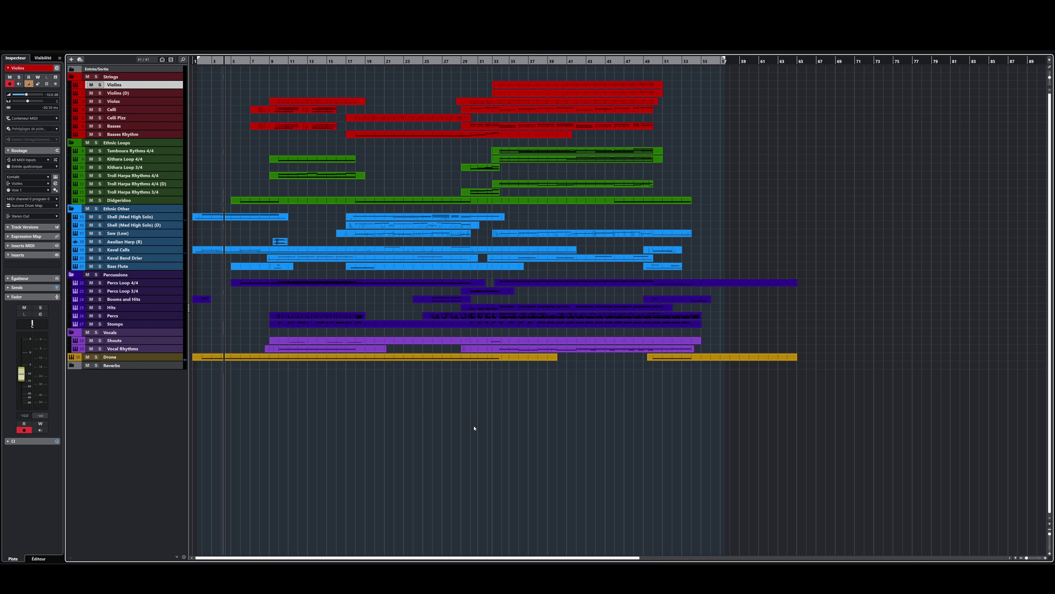
pyautogui.press('h')
pyautogui.hotkey('shift', 'h')
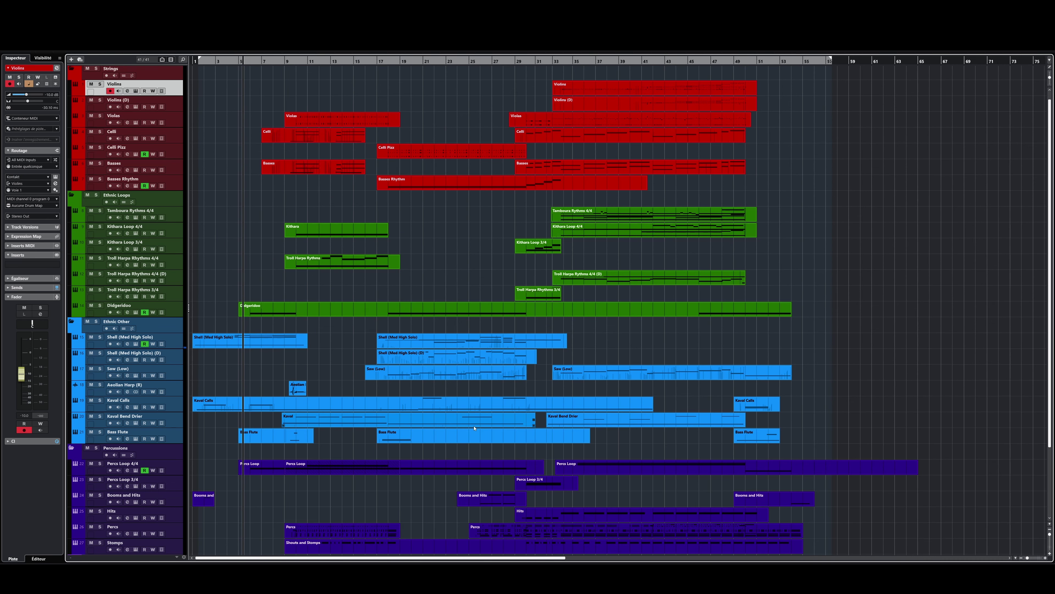
pyautogui.scroll(-3, 475, 428)
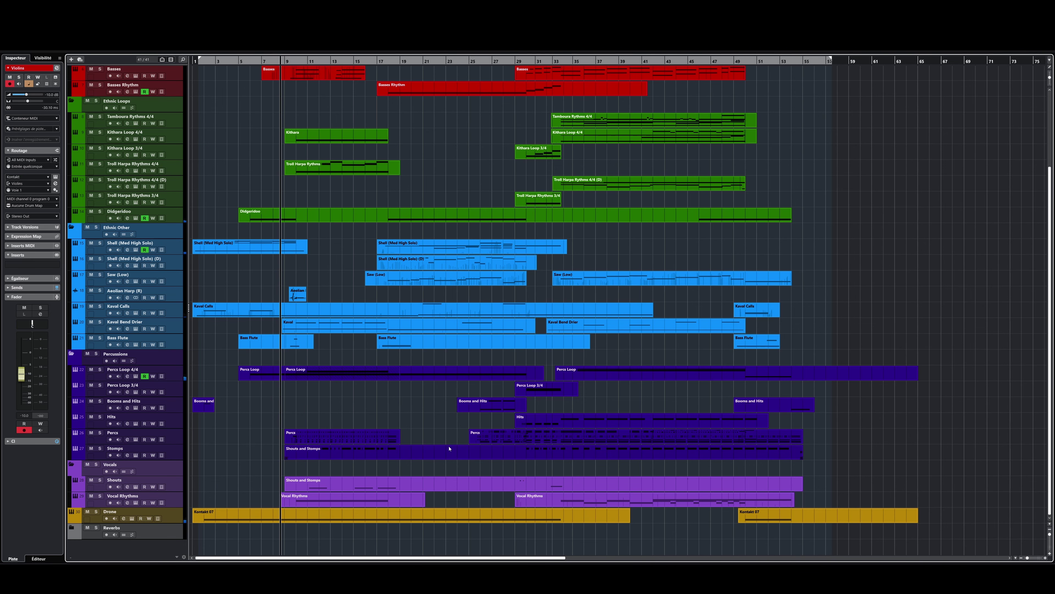
pyautogui.scroll(3, 443, 424)
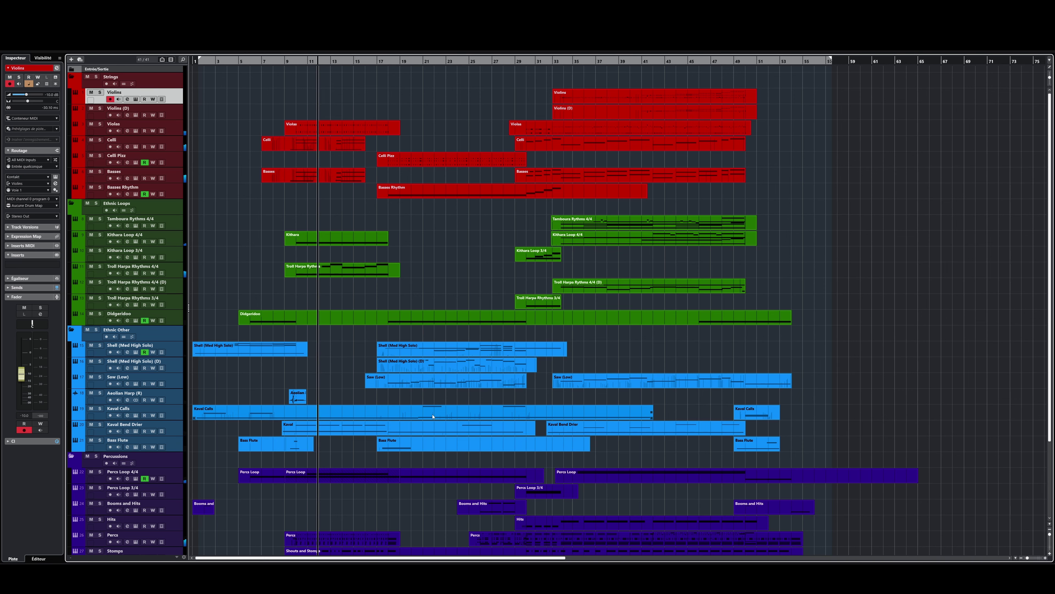
pyautogui.scroll(-3, 433, 416)
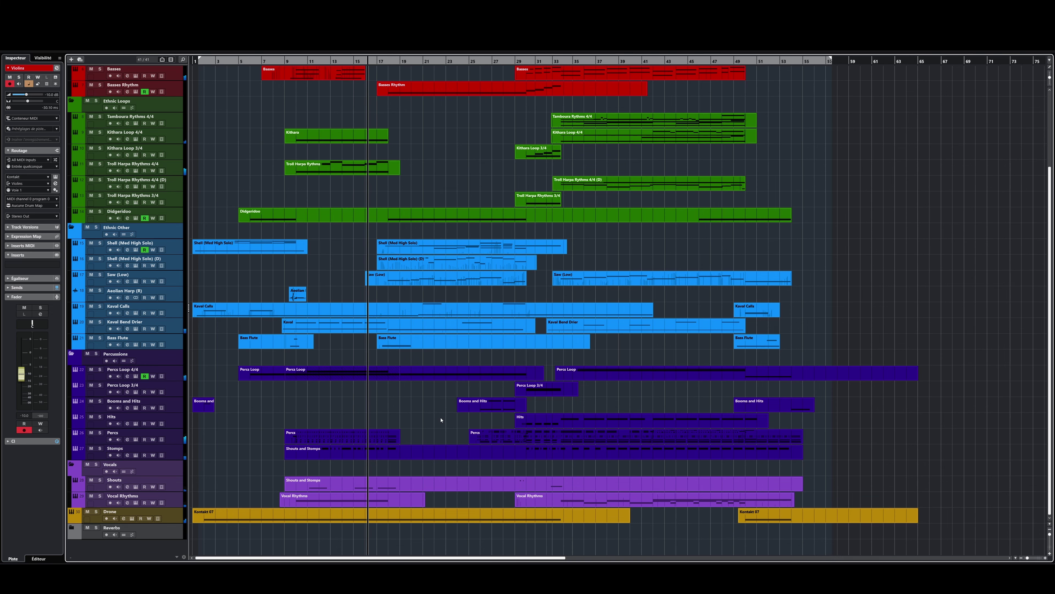
pyautogui.scroll(4, 441, 419)
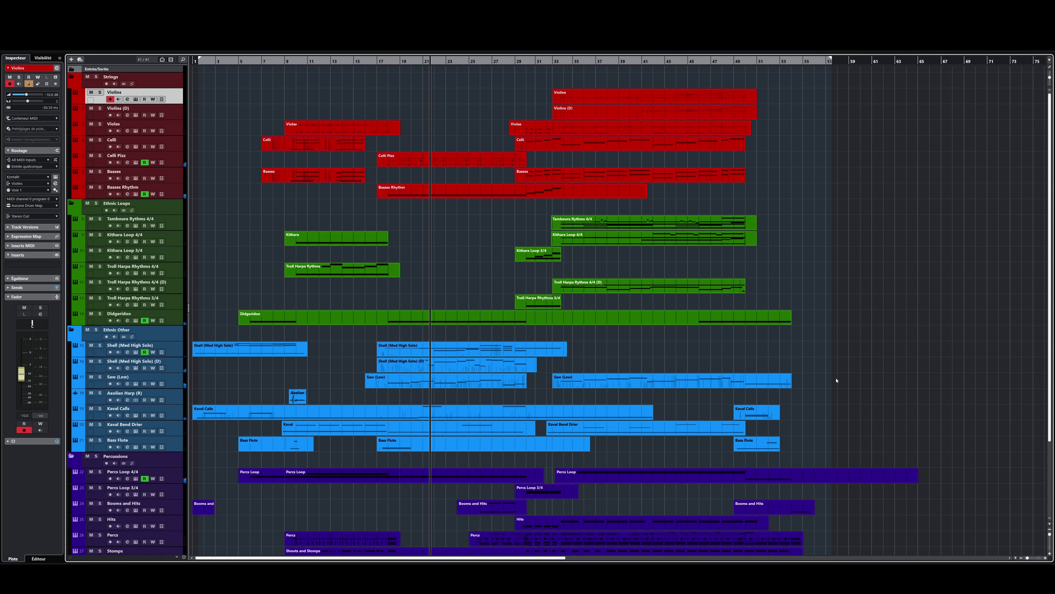
pyautogui.scroll(-3, 836, 380)
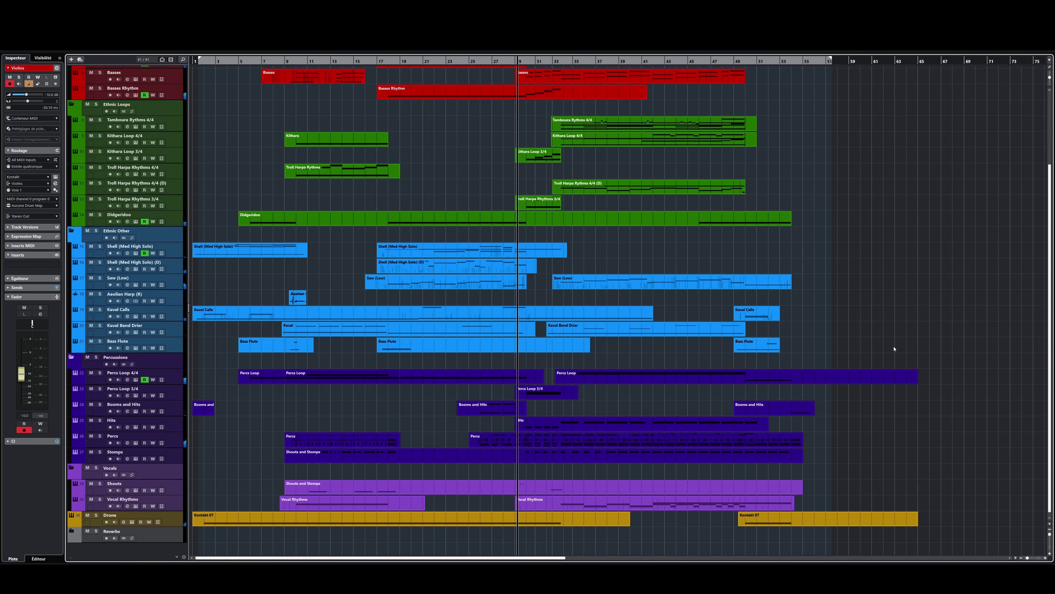
pyautogui.scroll(3, 894, 349)
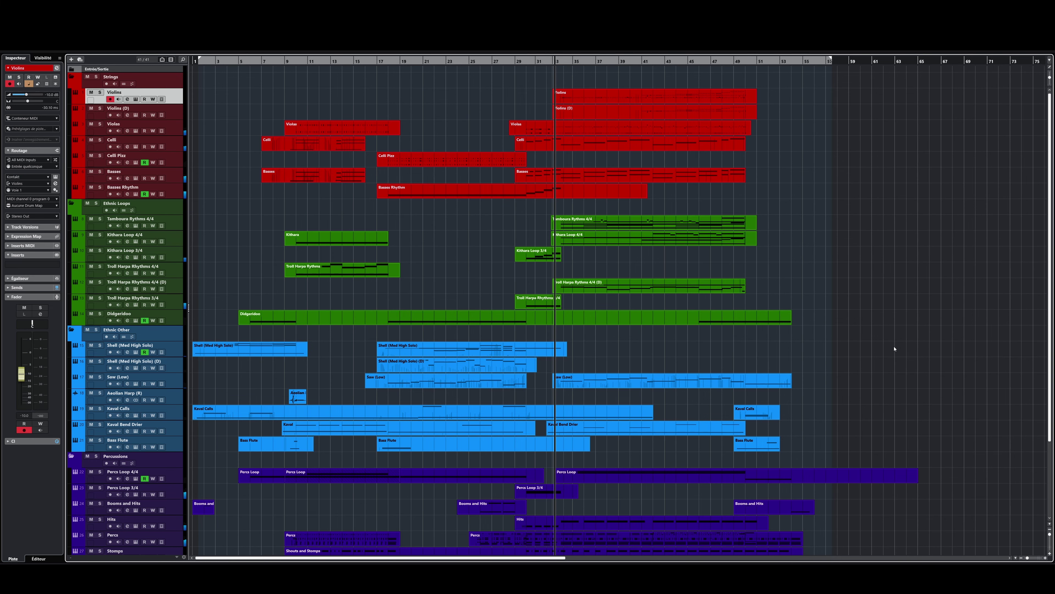
pyautogui.scroll(-3, 894, 348)
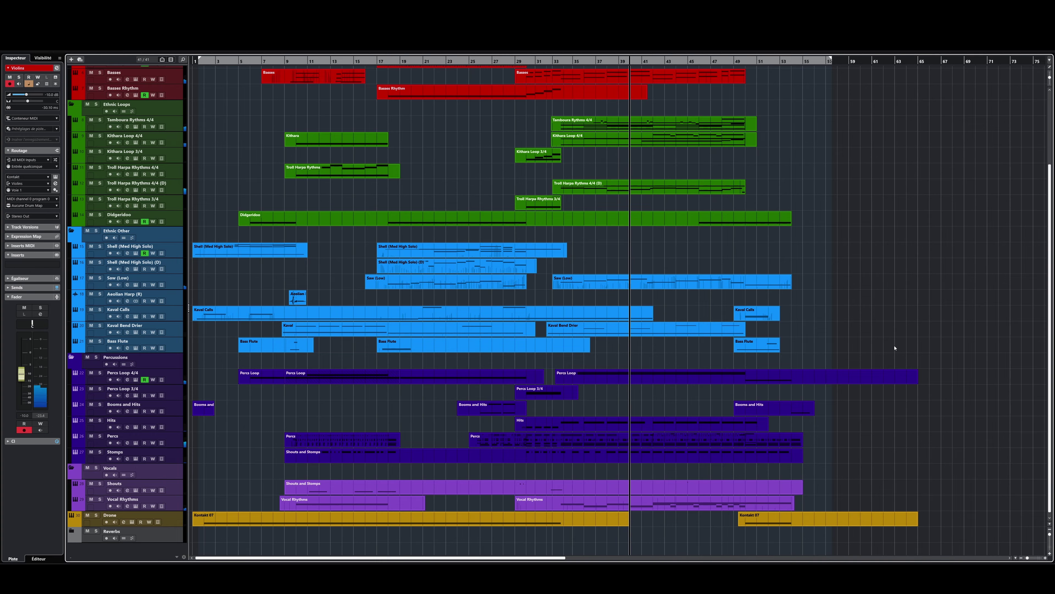
pyautogui.scroll(3, 895, 348)
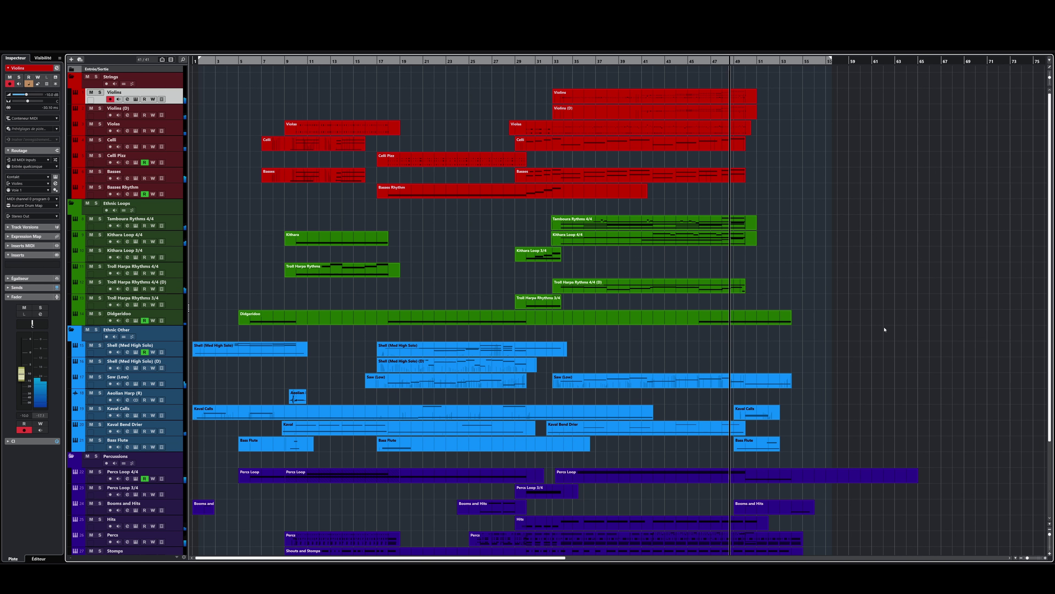
pyautogui.scroll(-3, 884, 329)
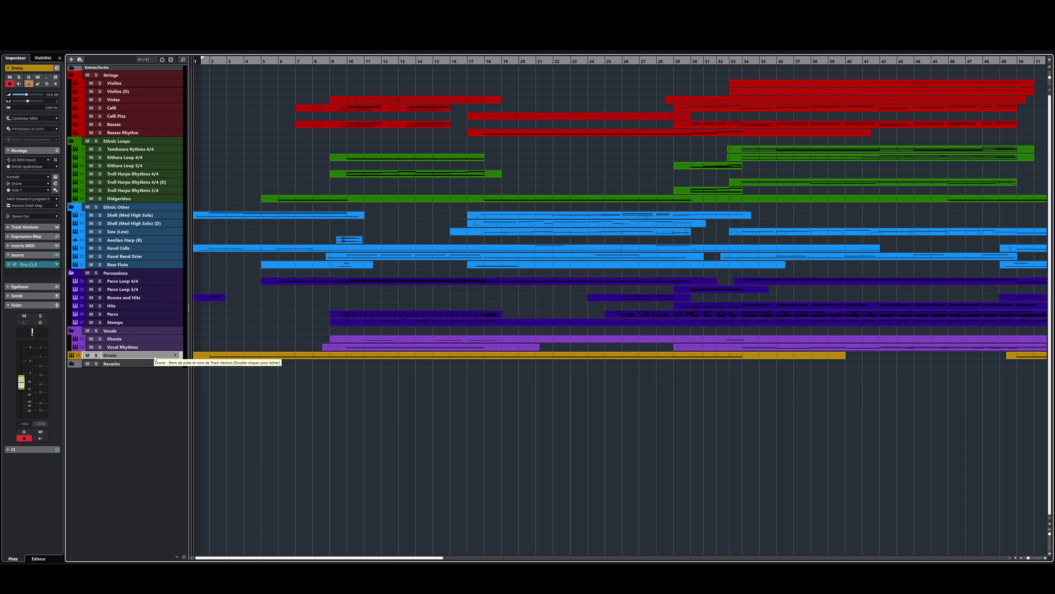
# Open the Drone track's instrument and its MIDI part, and unmute the instrument's Percussion layer.
pyautogui.press('e')
pyautogui.doubleClick(206, 355)
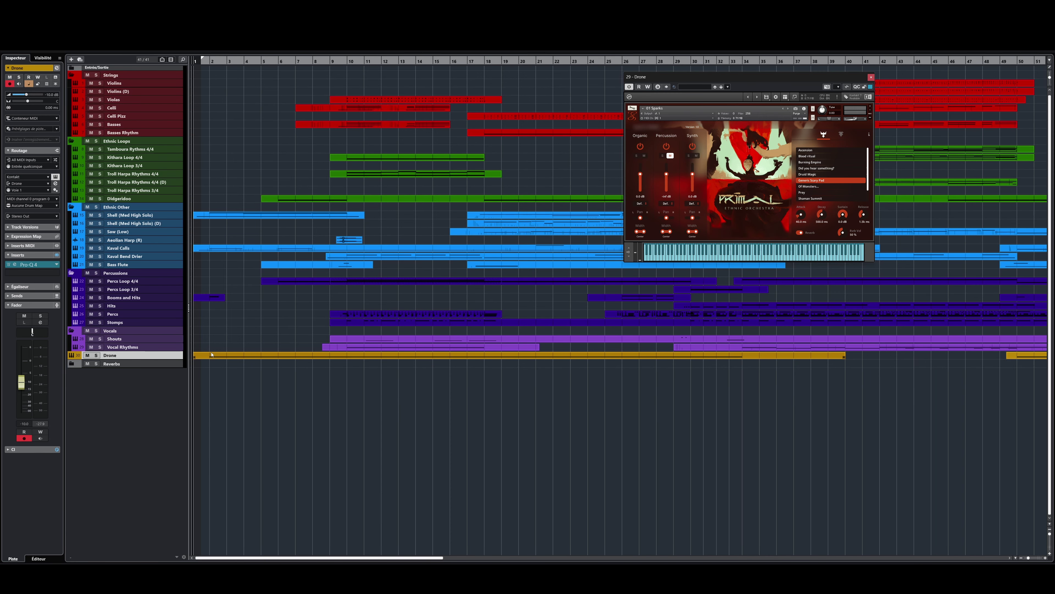
pyautogui.click(671, 155)
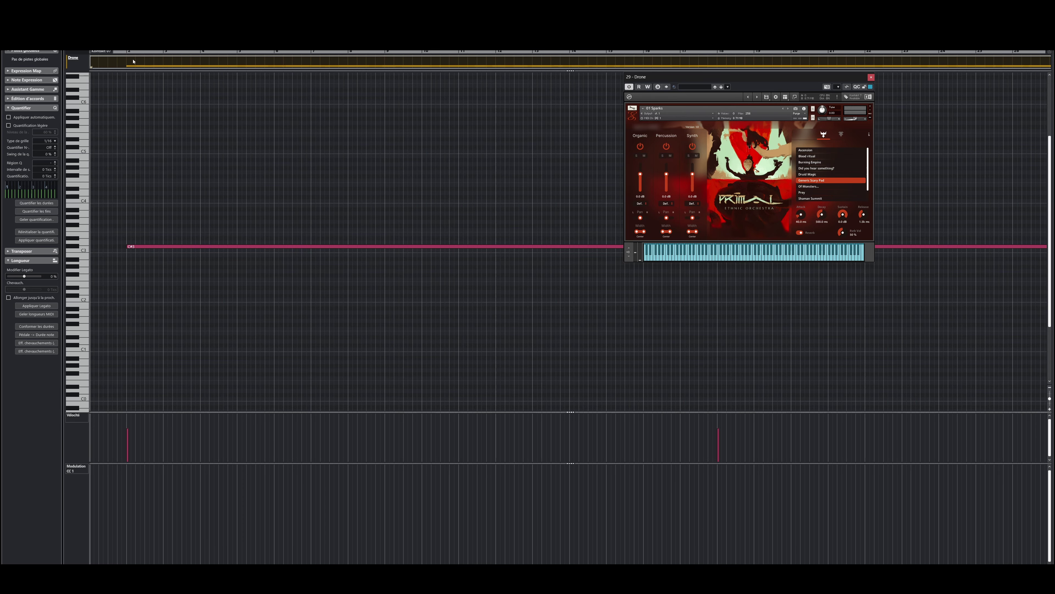
# Audition the Drone part by playing it from near its beginning, restarting playback once.
pyautogui.click(117, 51)
pyautogui.press('space')
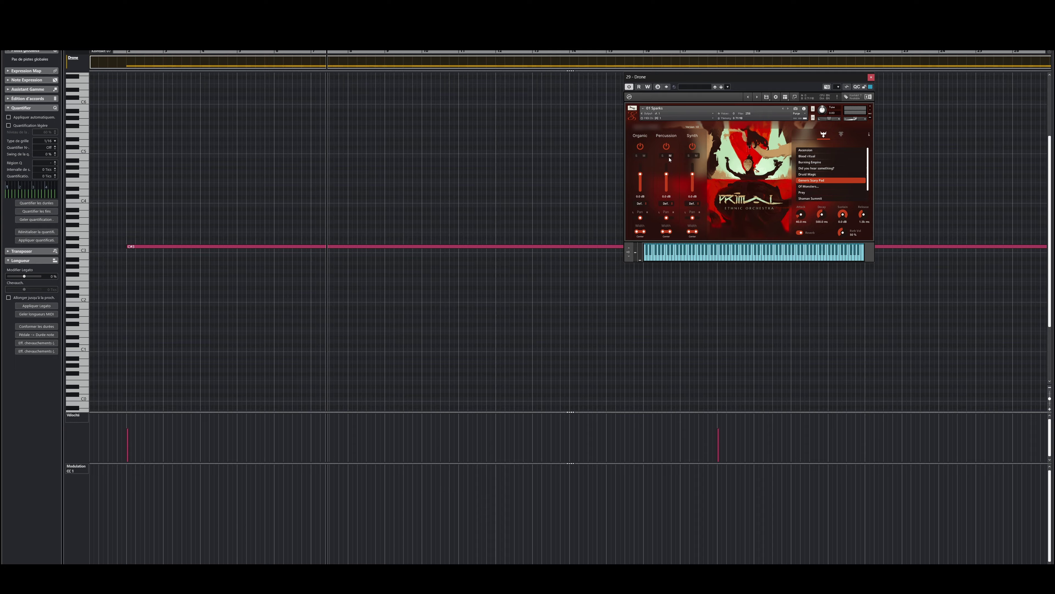
pyautogui.click(133, 59)
pyautogui.press('space')
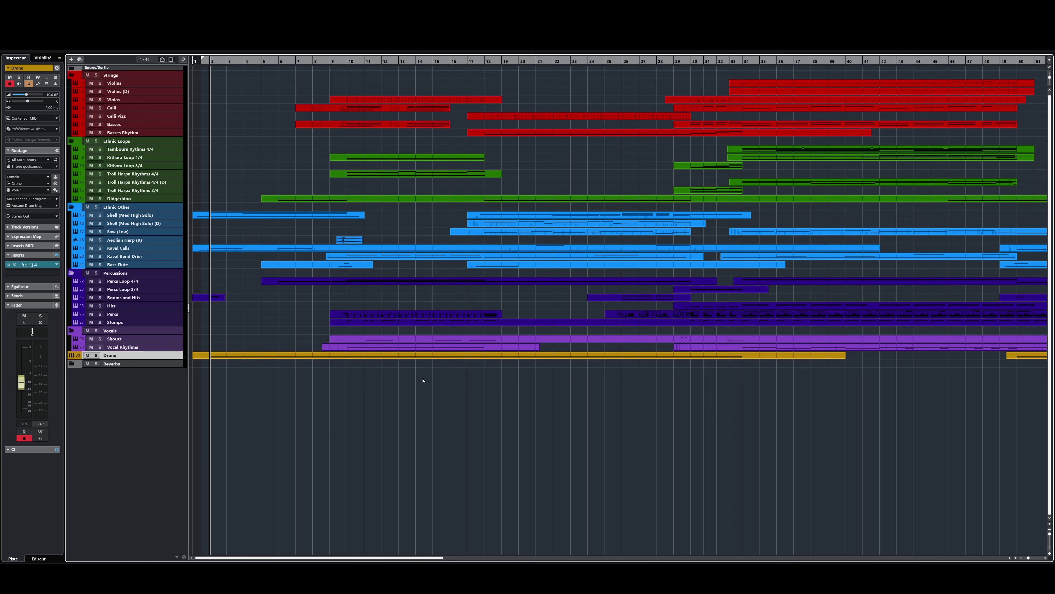
# Open the Kithara Loop 4/4 track's instrument and audition the loop with its 4/4 Endurance rhythm.
pyautogui.click(116, 283)
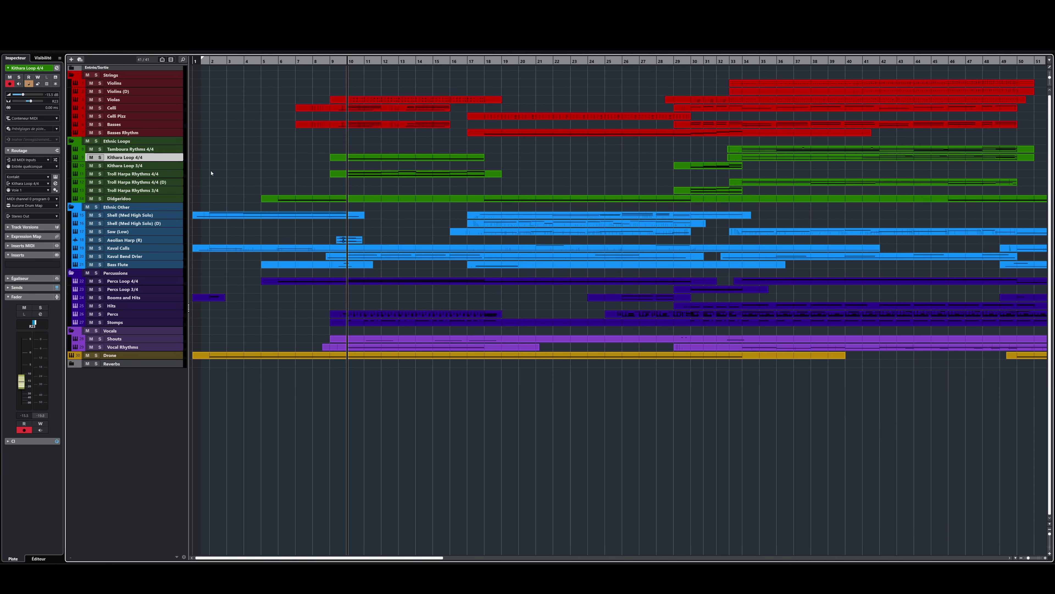
pyautogui.press('e')
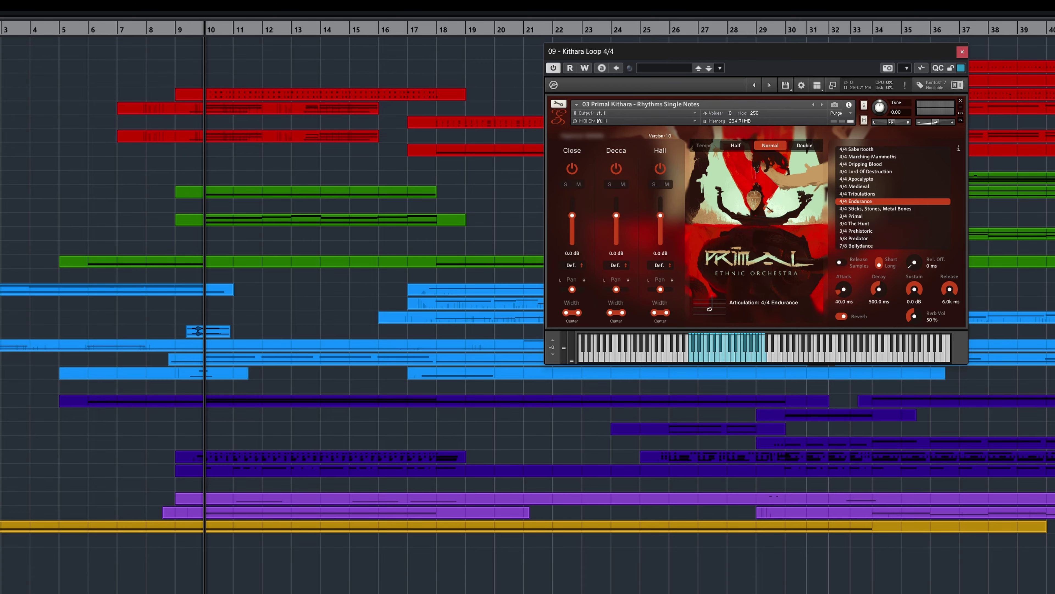
pyautogui.press('space')
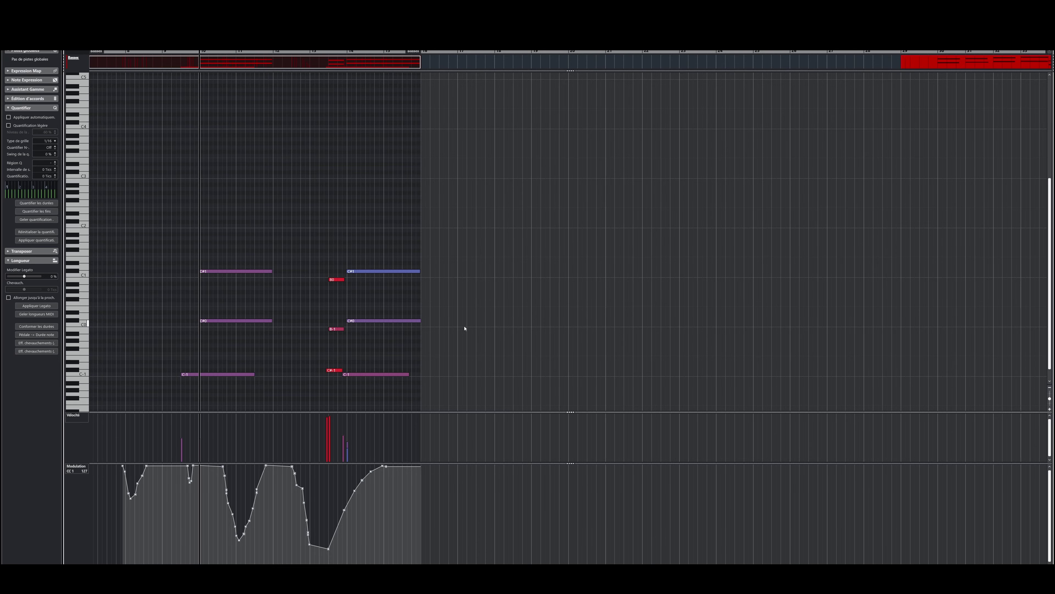
# Open the Basses track's instrument and listen to the passage around bar 10 alongside its MIDI notes.
pyautogui.press('F11')
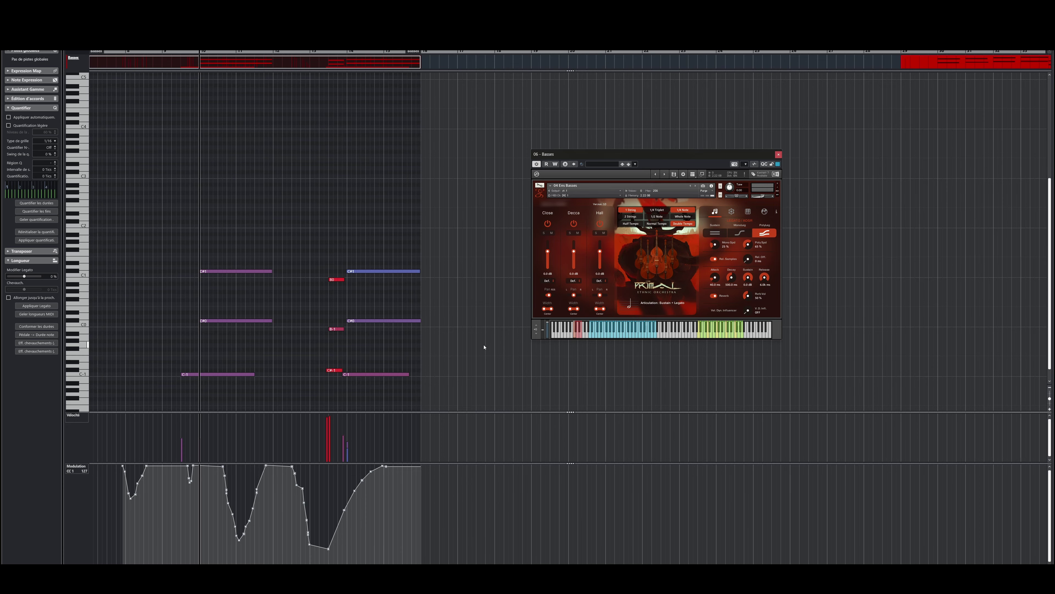
pyautogui.press('space')
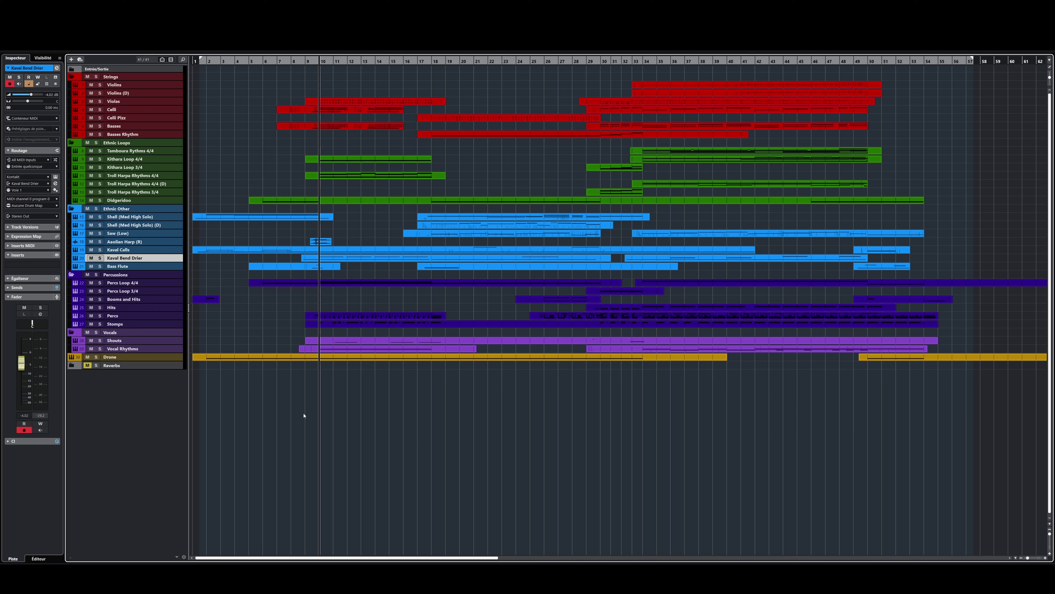
pyautogui.press('space')
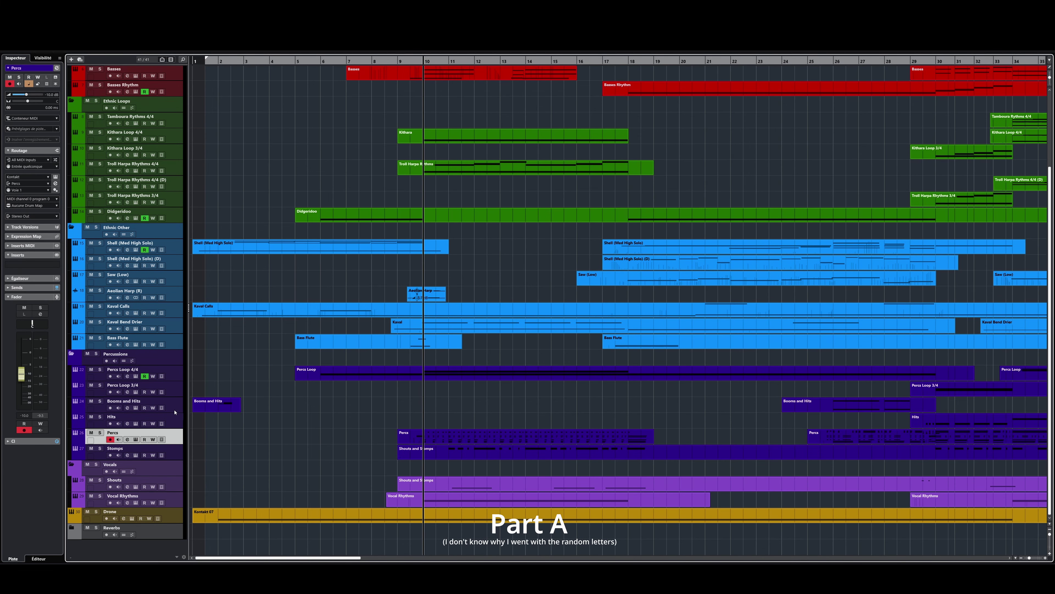
# Open the Booms and Hits track's instrument, solo the track and return playback to the project start.
pyautogui.click(175, 410)
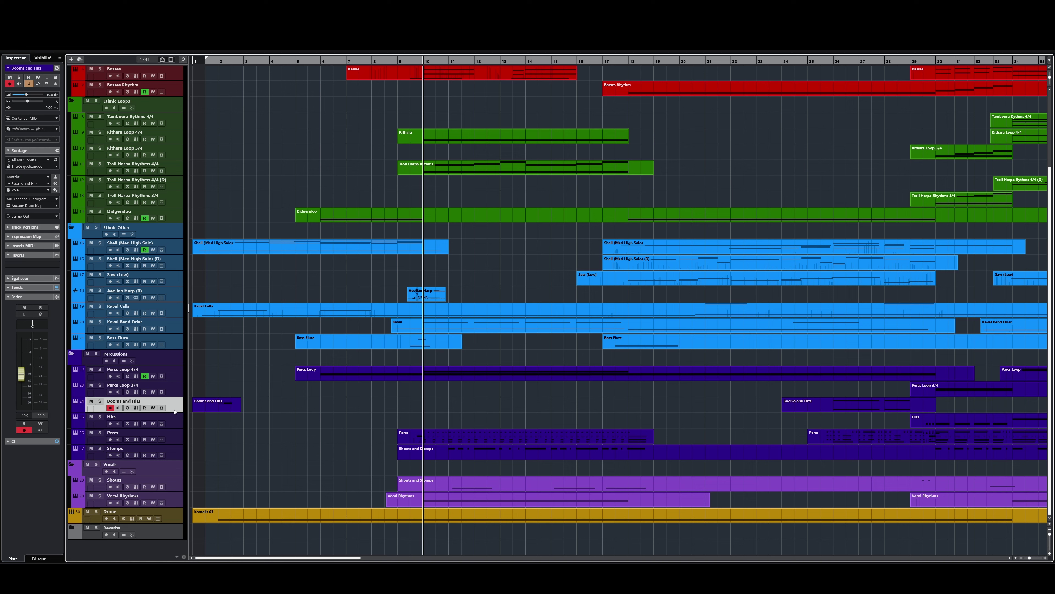
pyautogui.press('e')
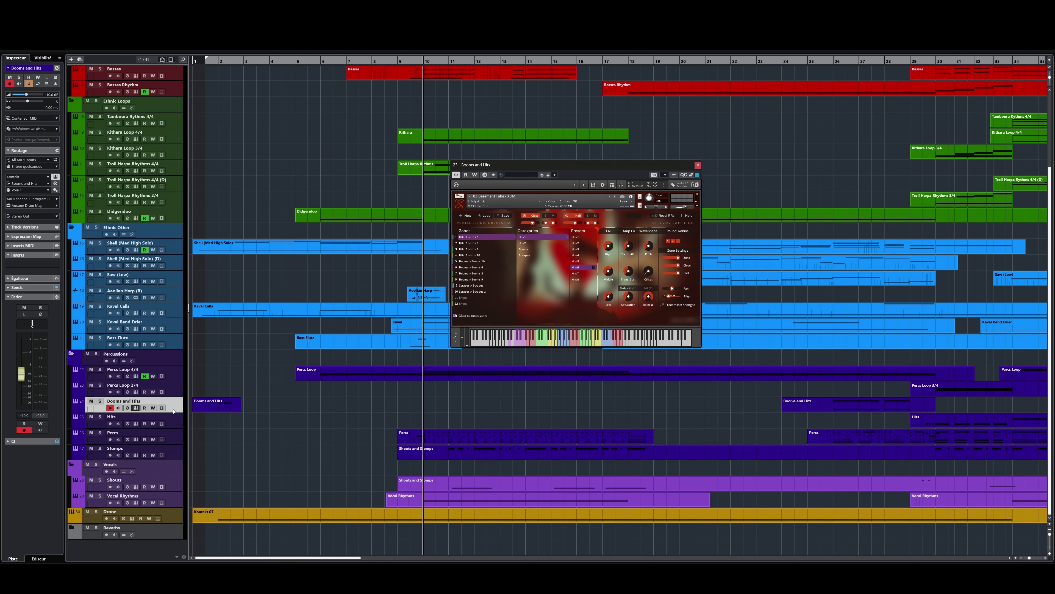
pyautogui.click(100, 402)
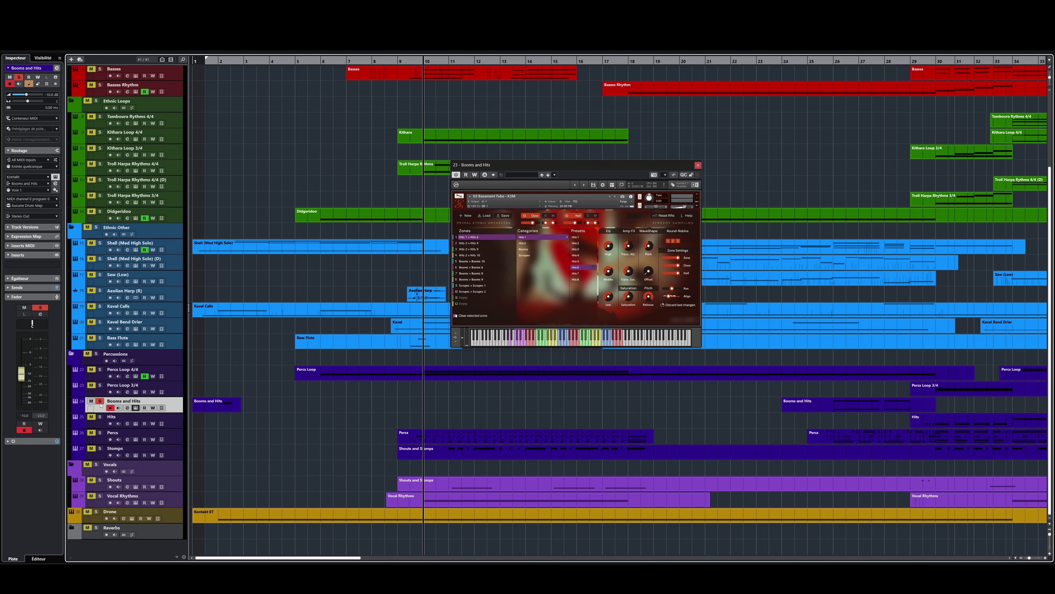
pyautogui.press('Home')
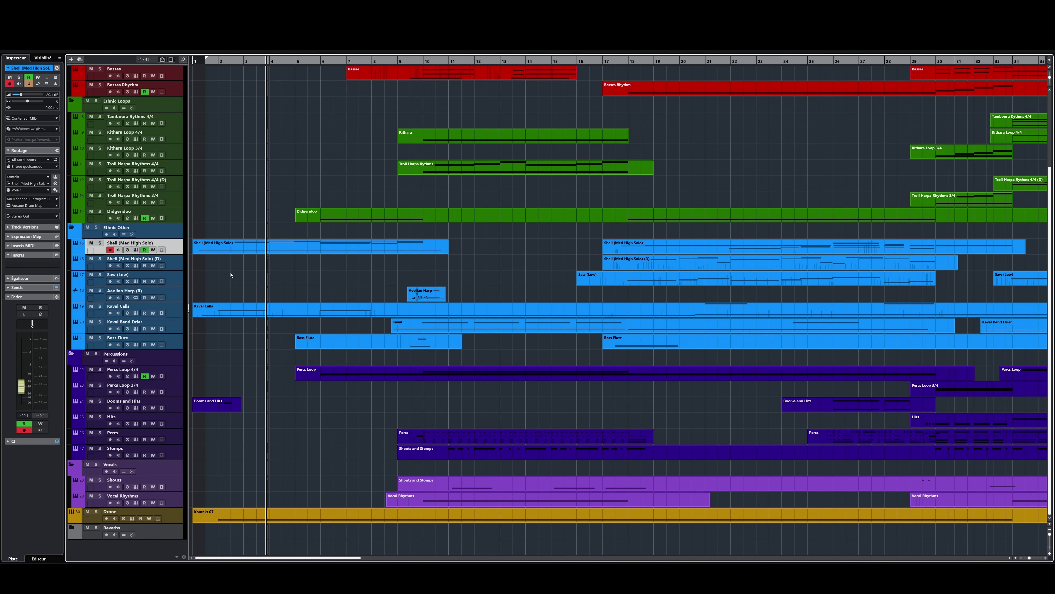
# Open the Shell (Med High Solo) instrument, audition the track soloed, and close the instrument window.
pyautogui.hotkey('alt', 'shift', 'i')
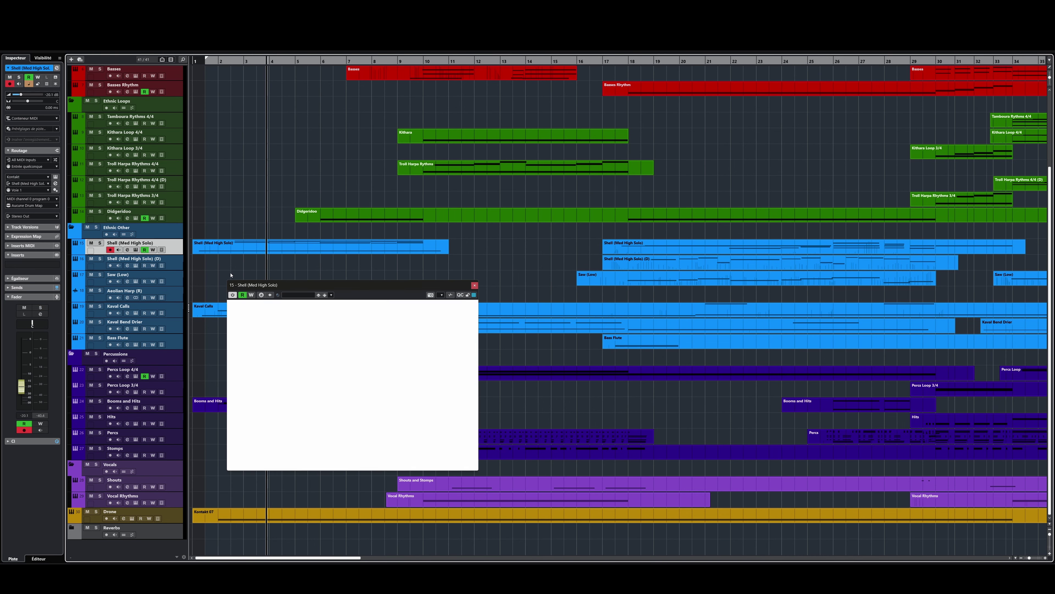
pyautogui.moveTo(293, 286); pyautogui.dragTo(501, 180)
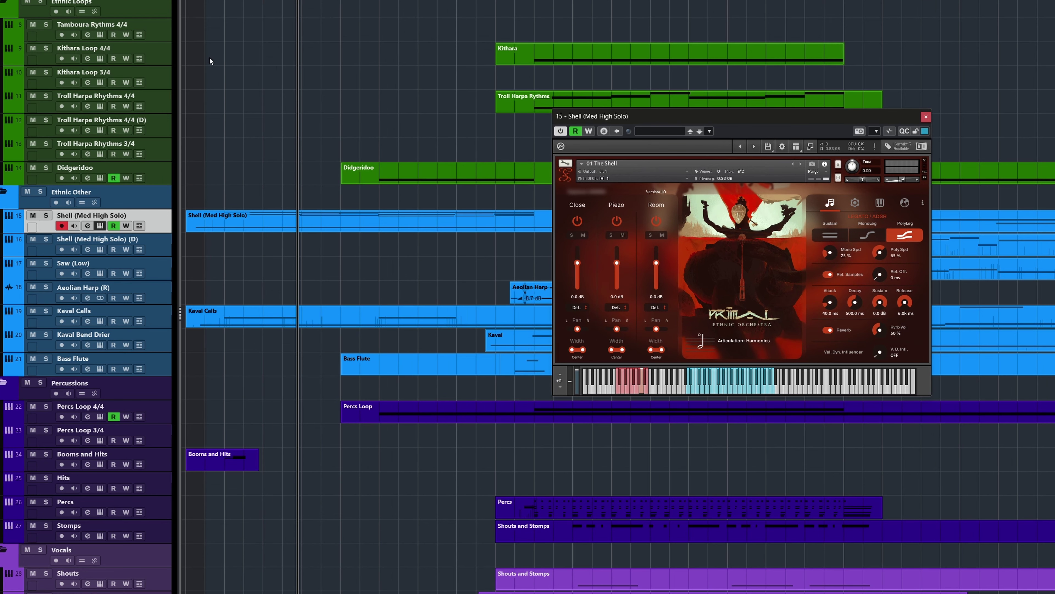
pyautogui.press('space')
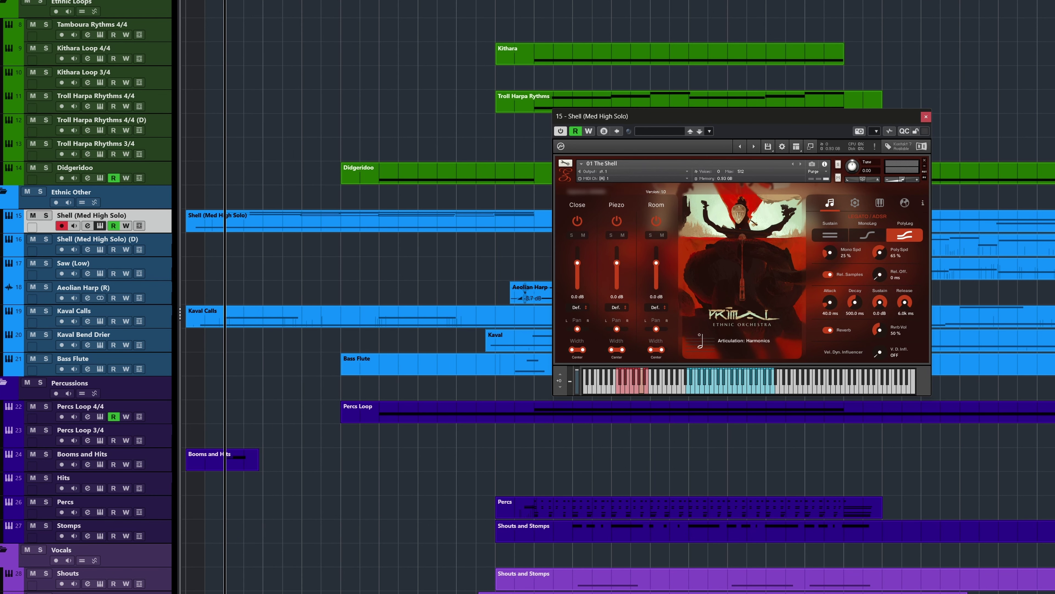
pyautogui.click(46, 217)
pyautogui.press('space')
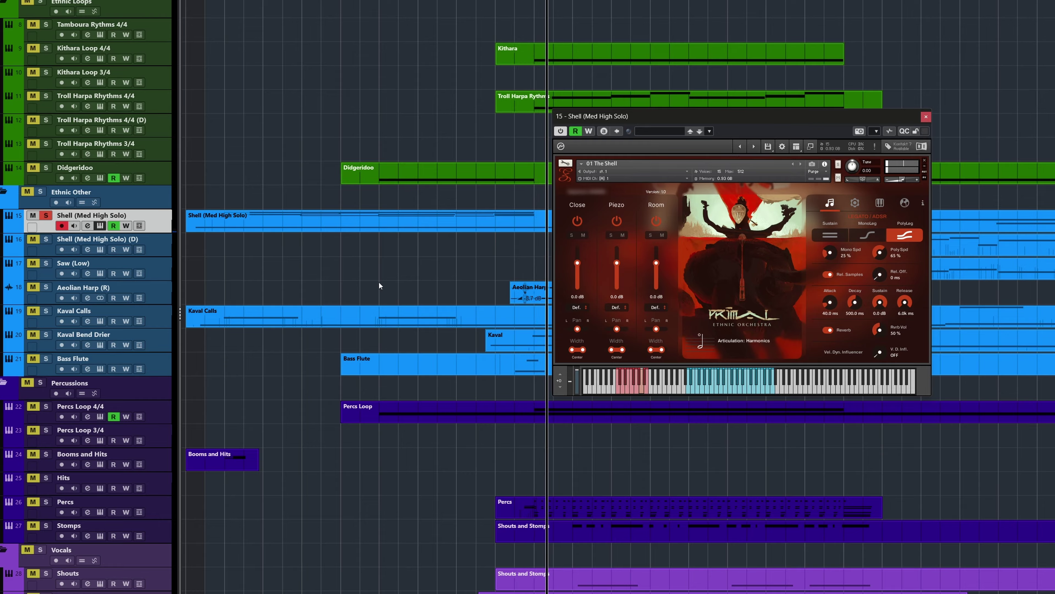
pyautogui.click(926, 117)
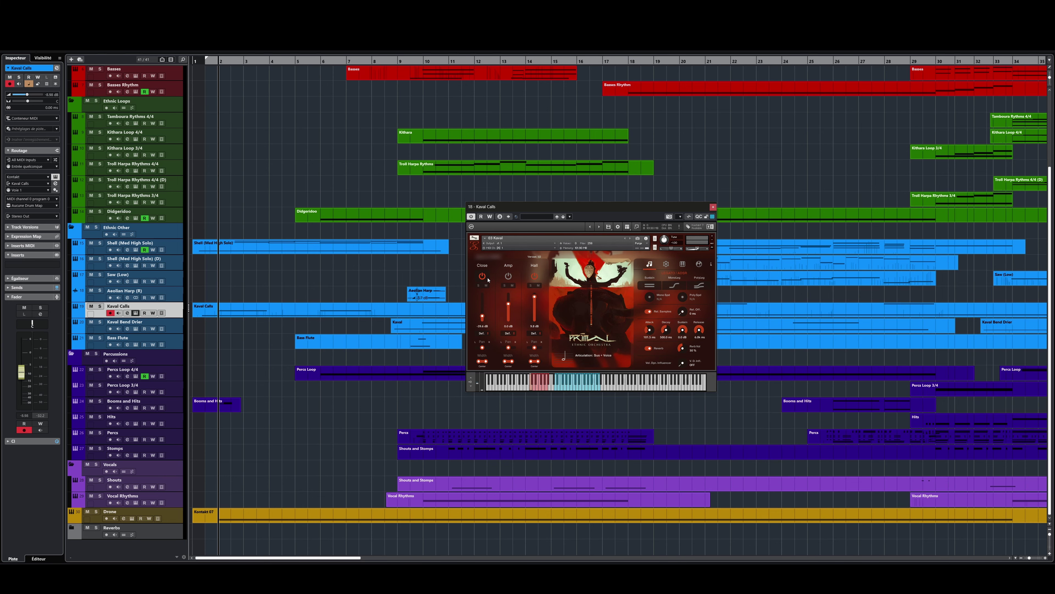
# Open the Kaval Calls MIDI part at the start of the arrangement.
pyautogui.doubleClick(232, 313)
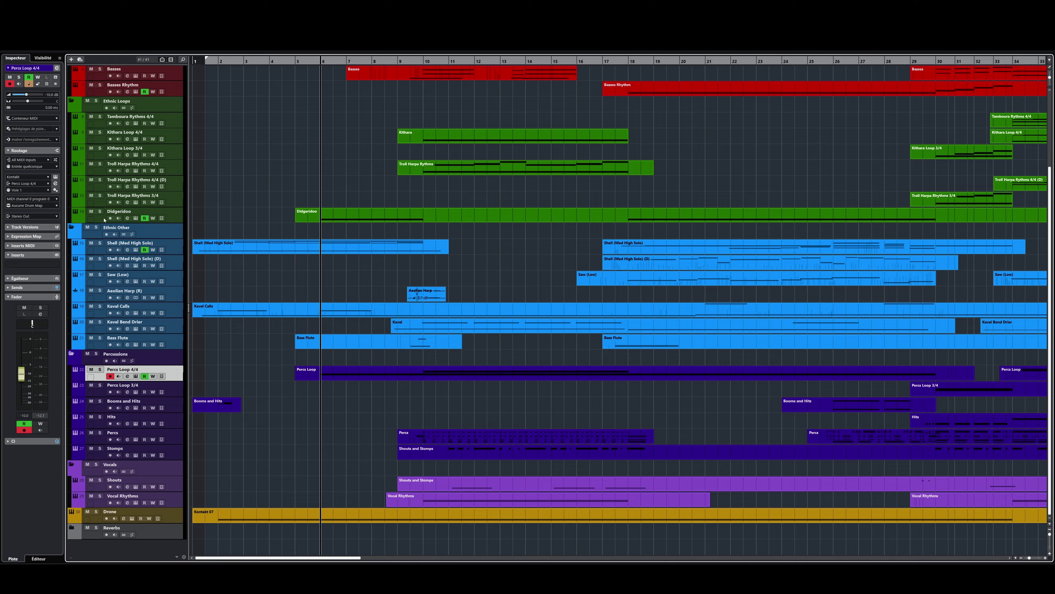
# Open the Didgeridoo track's instrument and solo the Didgeridoo and Percs Loop 4/4 tracks.
pyautogui.click(101, 219)
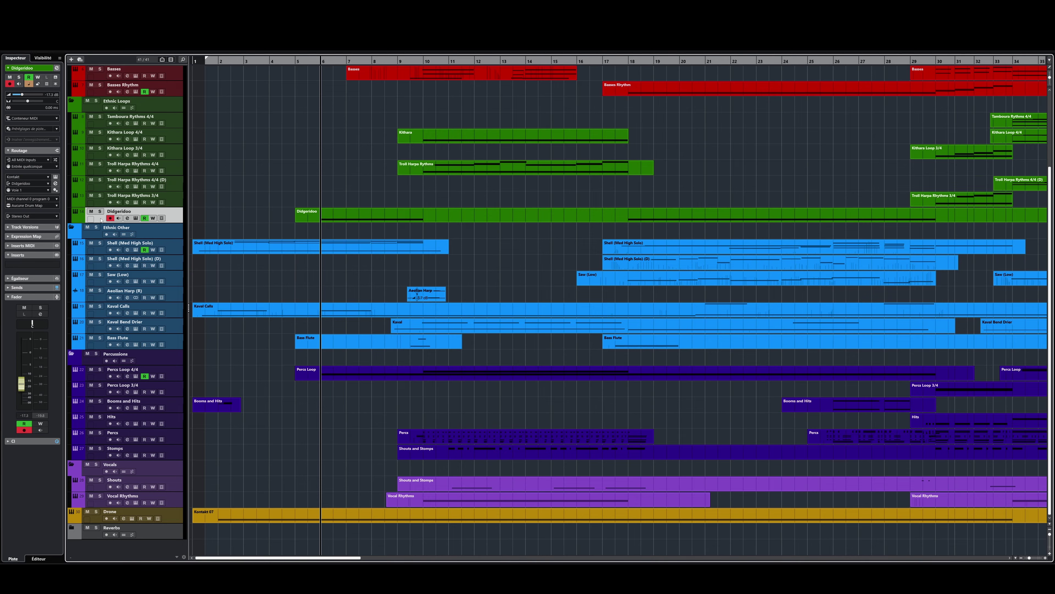
pyautogui.click(99, 211)
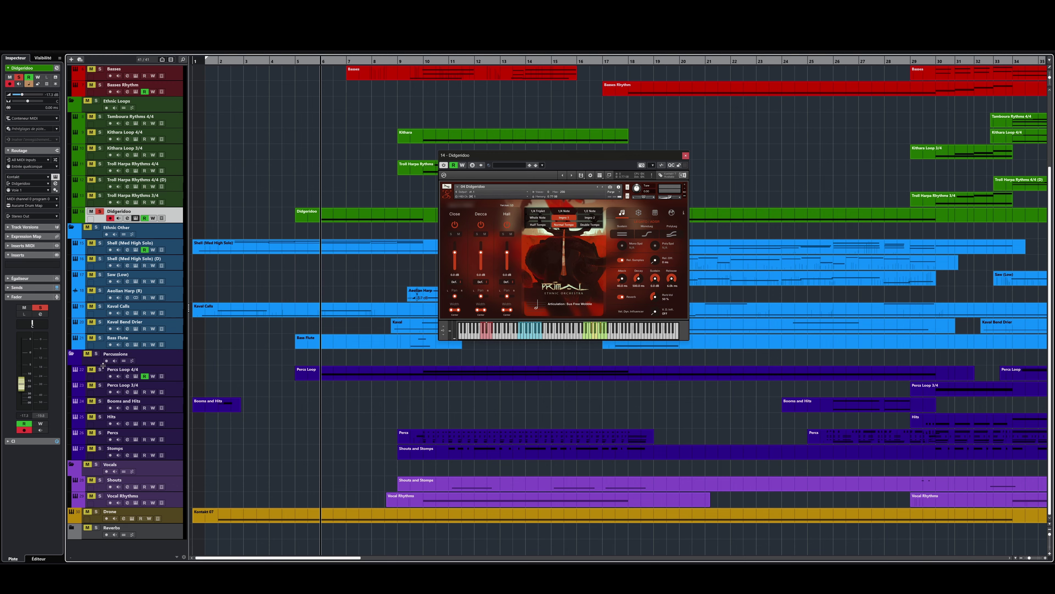
pyautogui.click(100, 369)
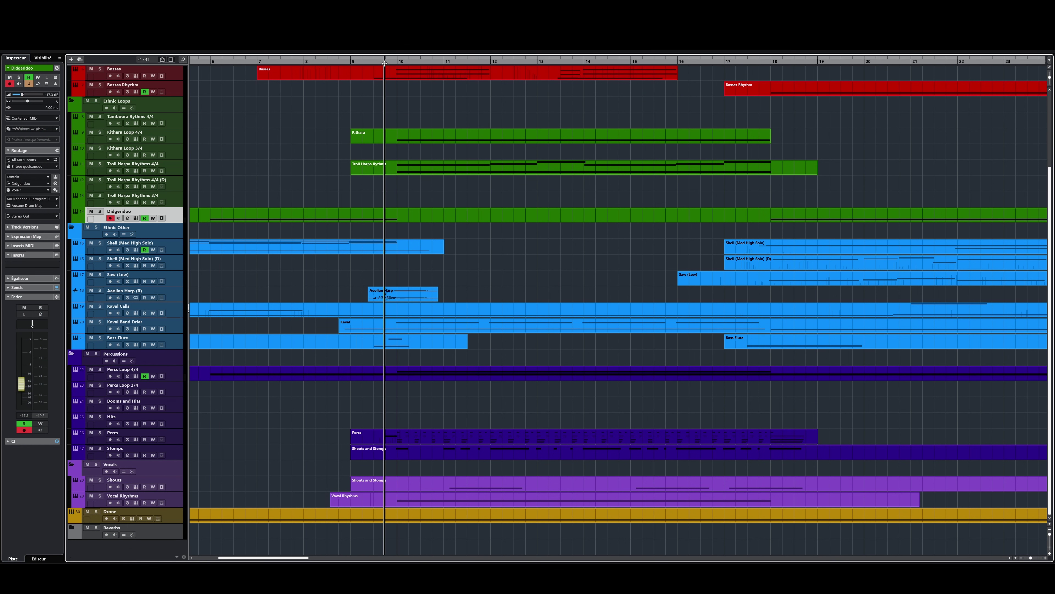
# Solo the Aeolian Harp (R) track and place the playhead near its clip's start, between bars 9 and 10.
pyautogui.click(100, 290)
pyautogui.click(374, 62)
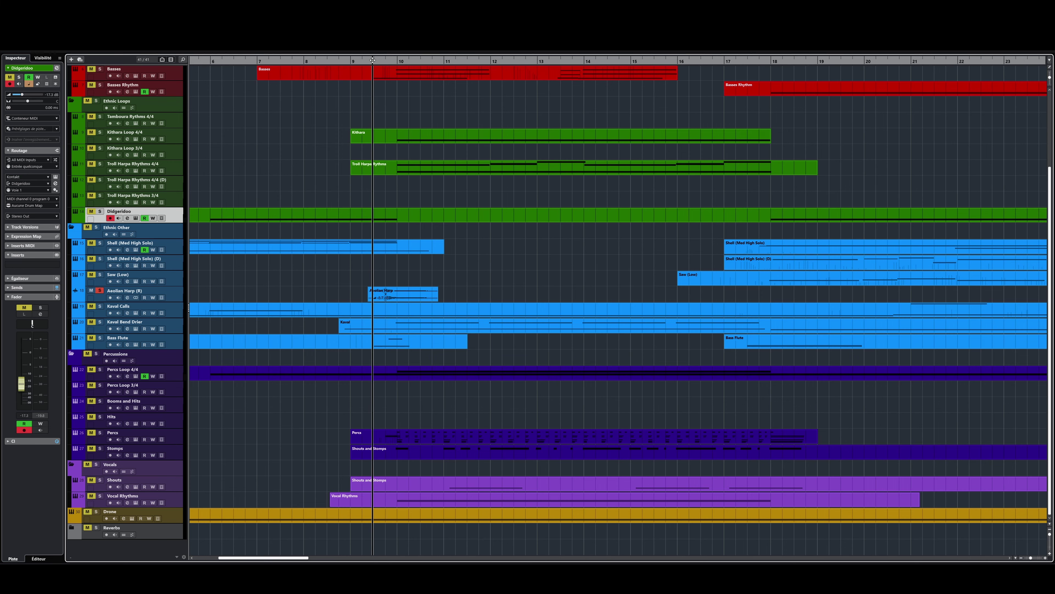
# Audition the soloed Aeolian Harp (R) clip and turn off the track's solo.
pyautogui.press('space')
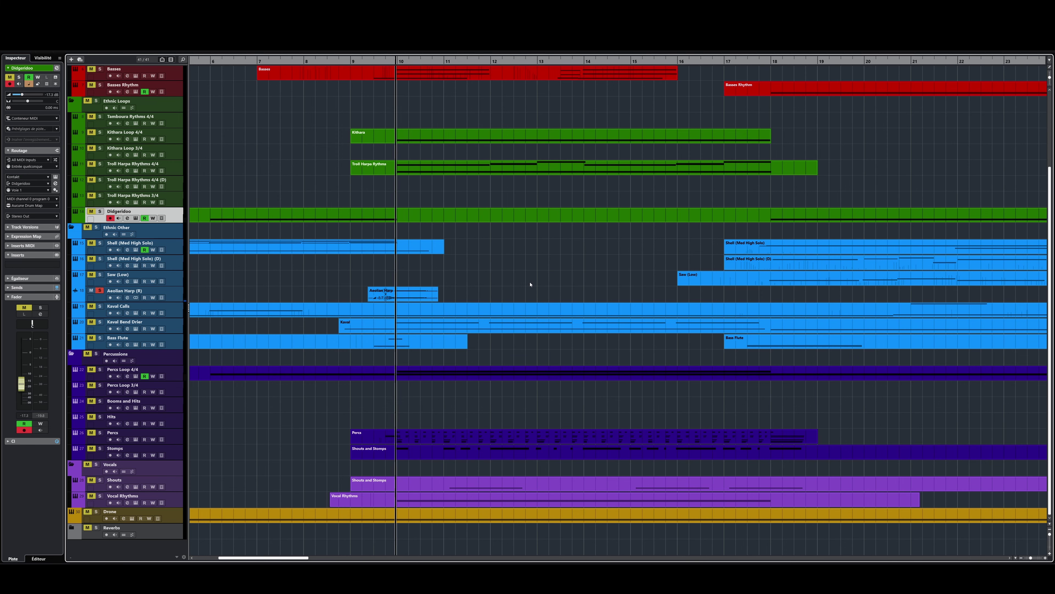
pyautogui.click(100, 291)
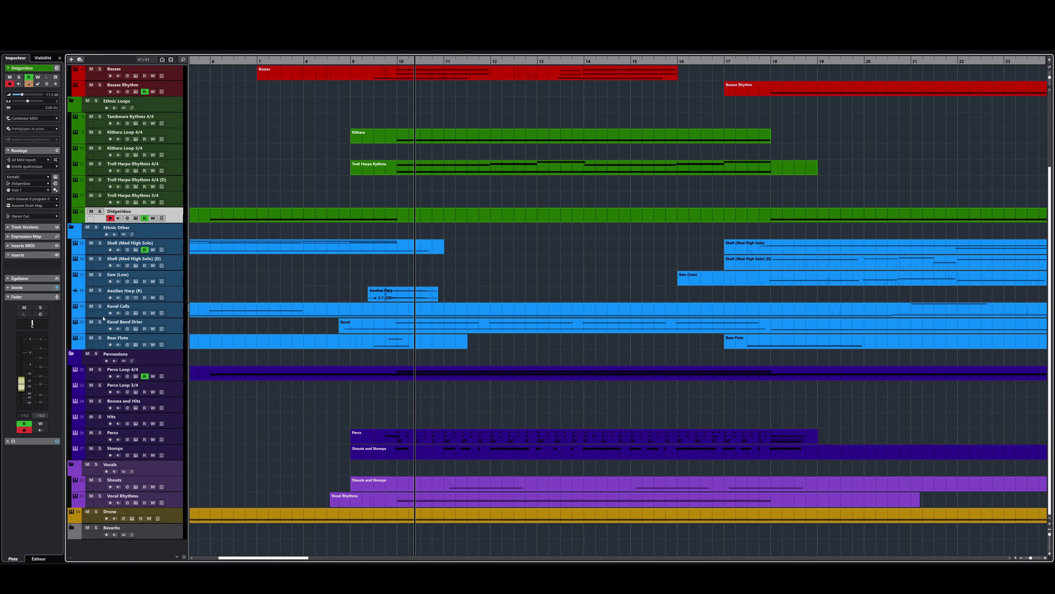
# Audition the Bass Flute track soloed from just after bar 10 and turn its solo off again.
pyautogui.click(100, 338)
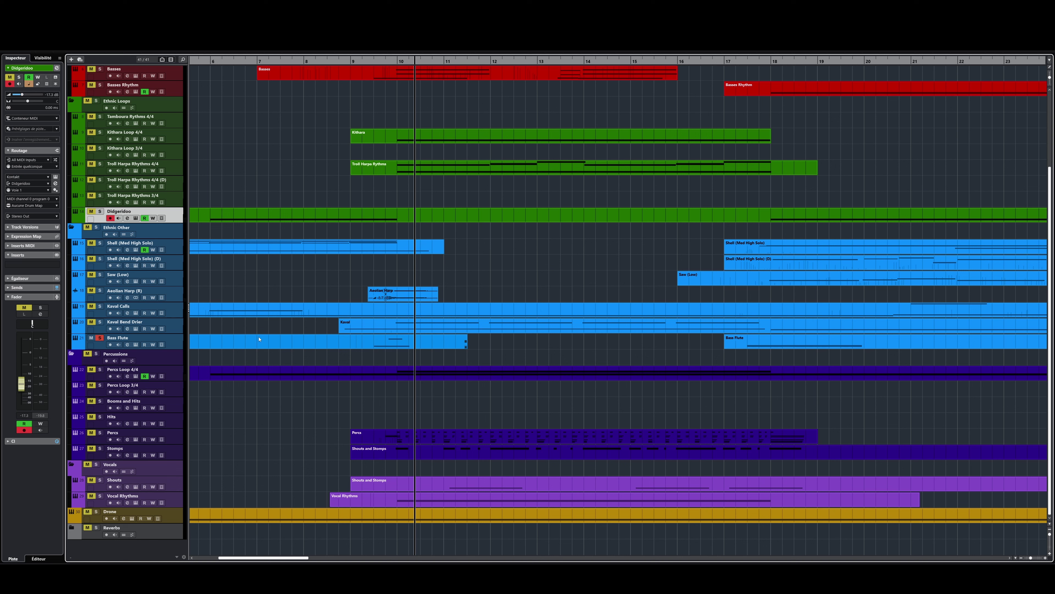
pyautogui.press('space')
pyautogui.press('space')
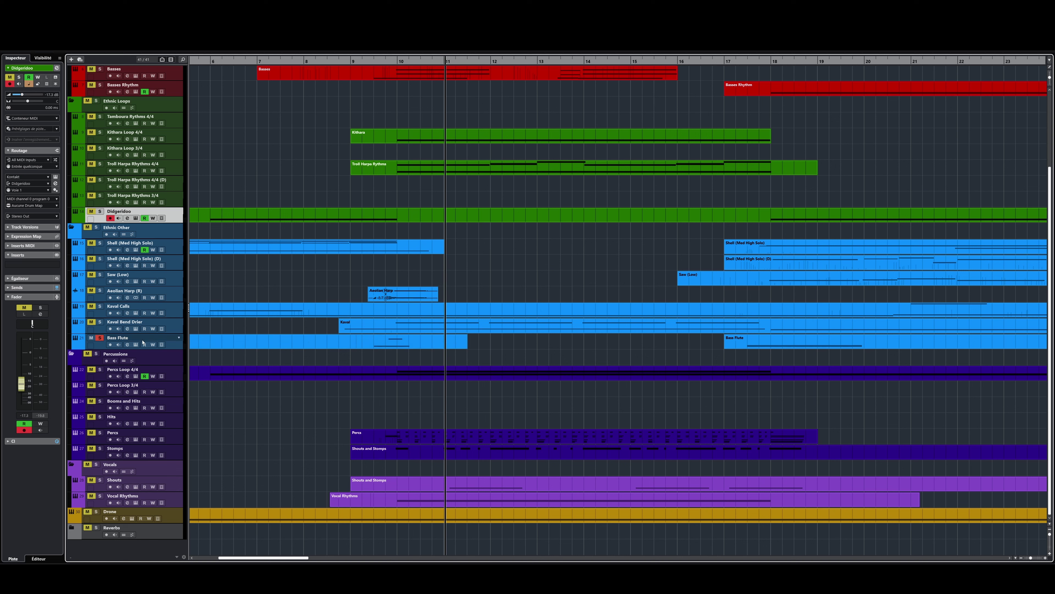
pyautogui.click(100, 338)
# Play the percussion and open the Percs MIDI part that starts at bar 9.
pyautogui.click(137, 435)
pyautogui.press('space')
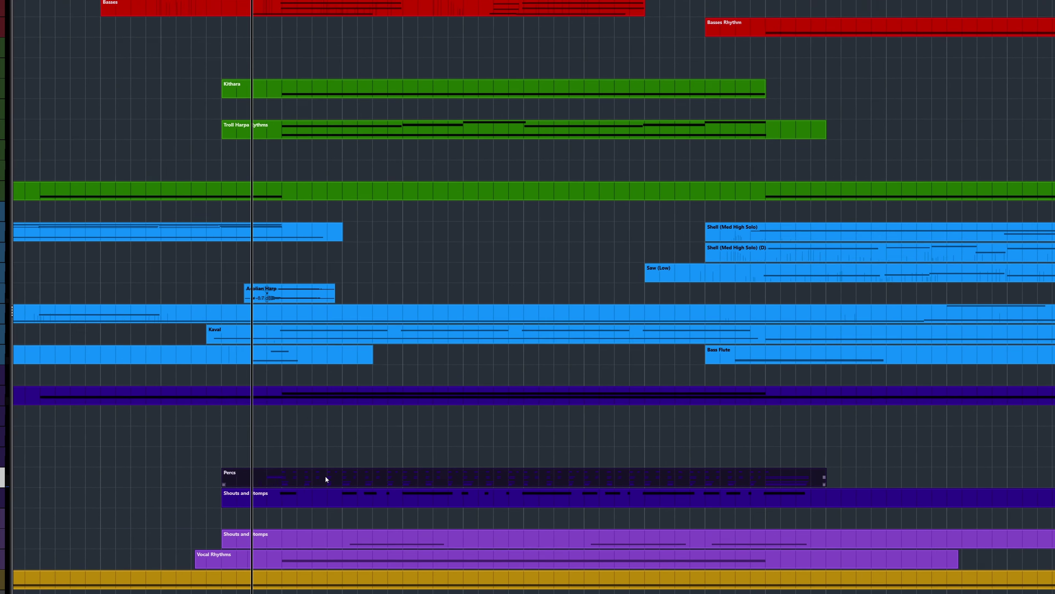
pyautogui.doubleClick(326, 476)
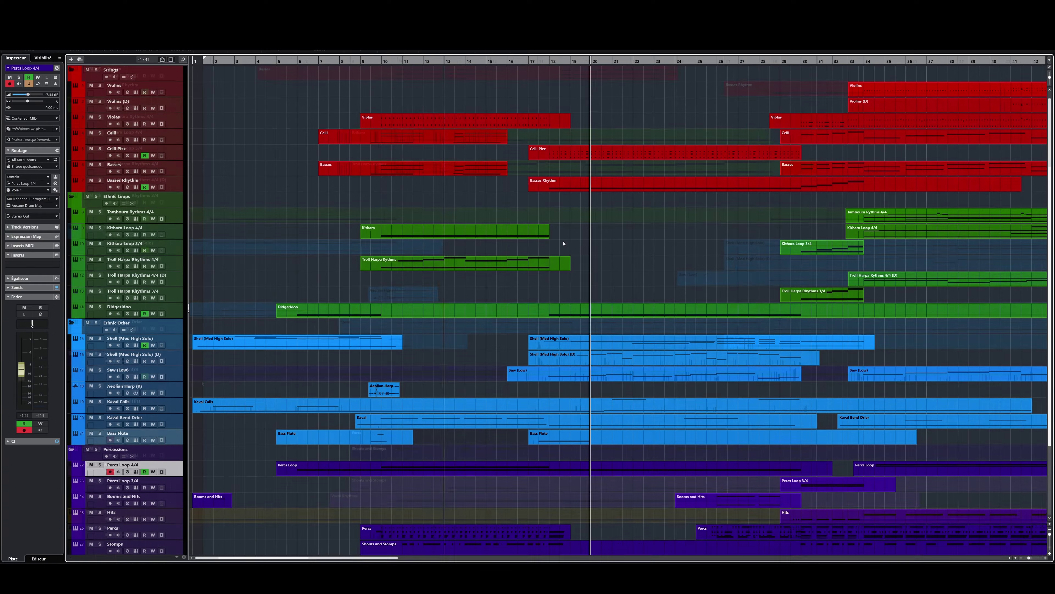
# Place the playhead at bar 18, where the next section of the arrangement begins.
pyautogui.hscroll(-6, 632, 257)
pyautogui.scroll(1, 631, 256)
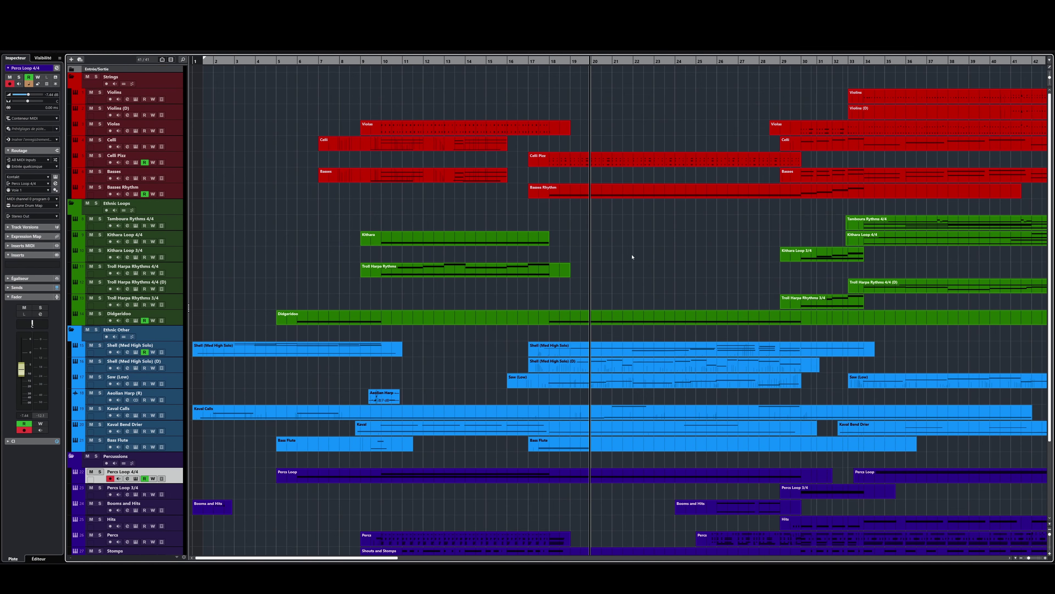
pyautogui.hscroll(8, 756, 251)
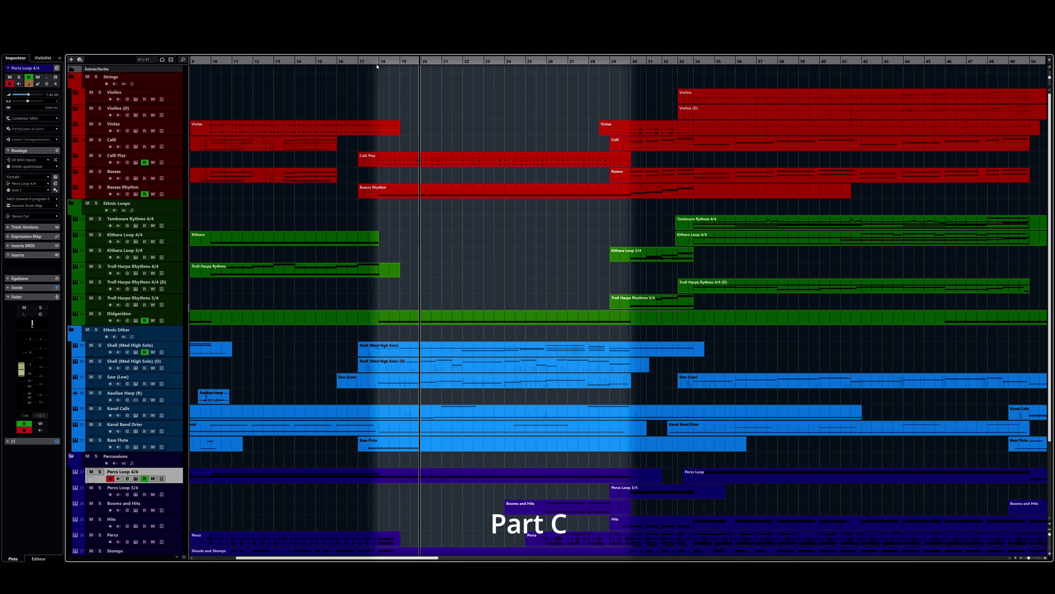
pyautogui.click(378, 62)
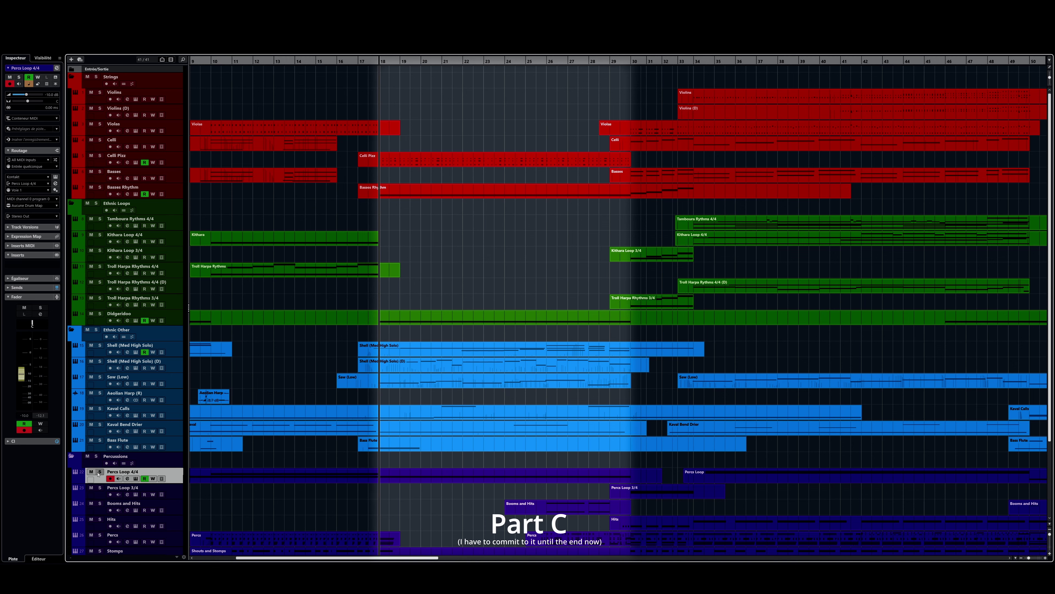
# Audition the Percs Loop 4/4 and Didgeridoo tracks soloed from bar 18, with the Basses Rhythm instrument open.
pyautogui.click(99, 472)
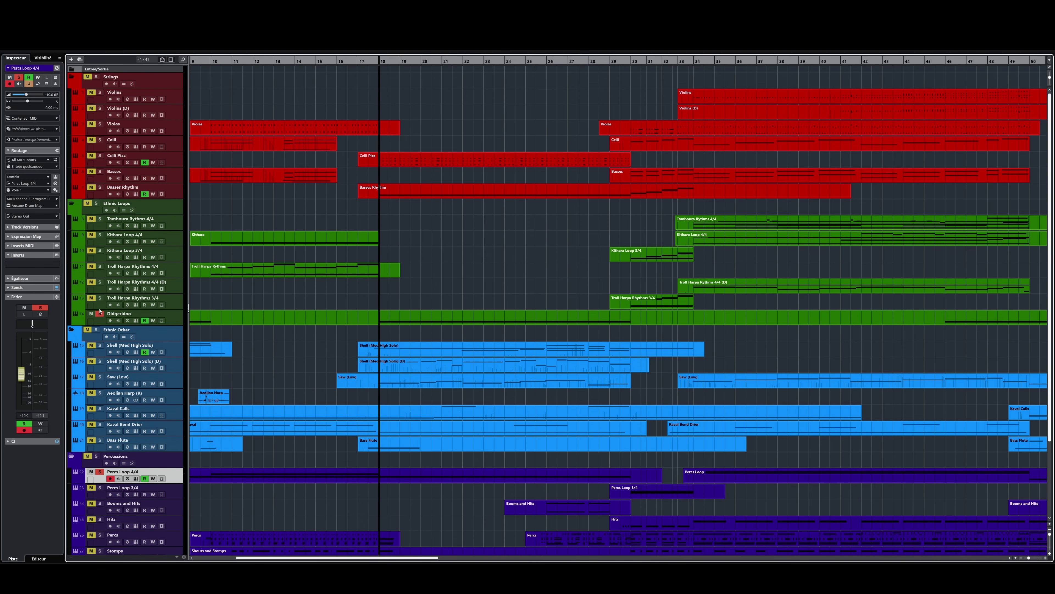
pyautogui.click(175, 194)
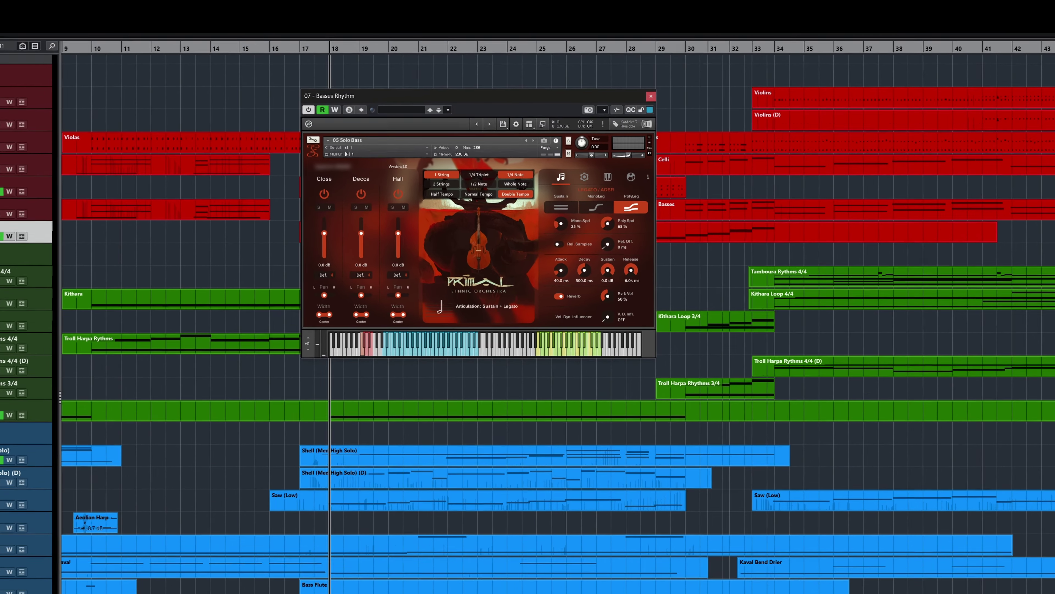
pyautogui.press('space')
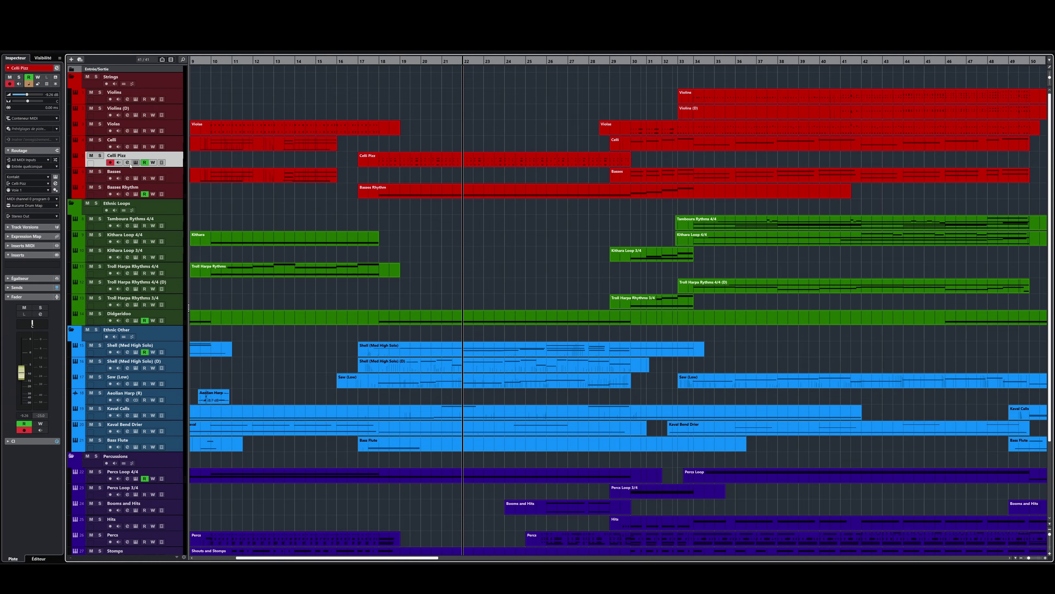
# Solo the Celli Pizz track and audition it.
pyautogui.click(100, 155)
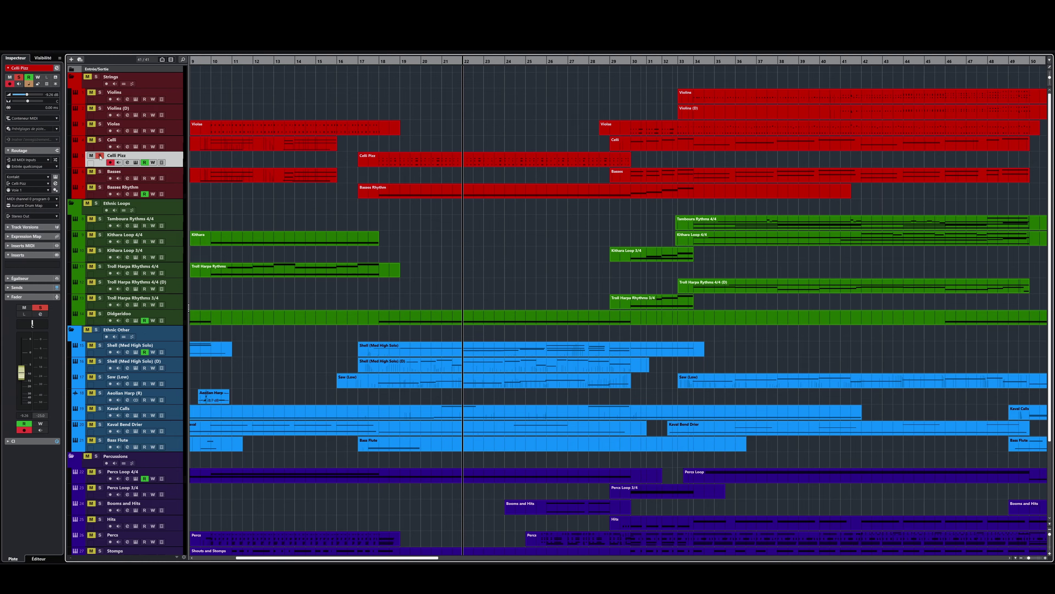
pyautogui.press('space')
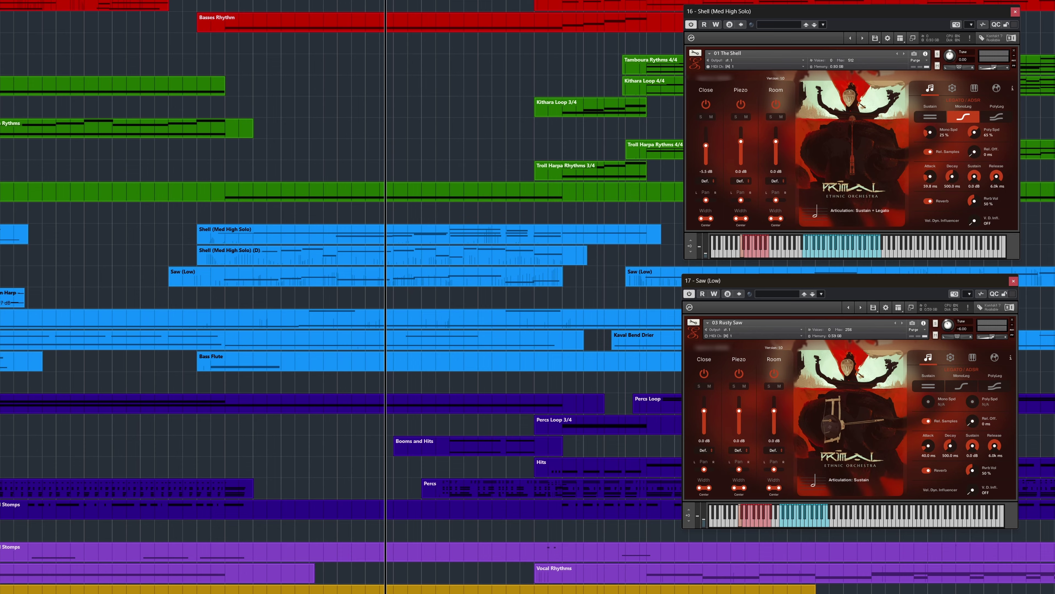
pyautogui.press('KP_1')
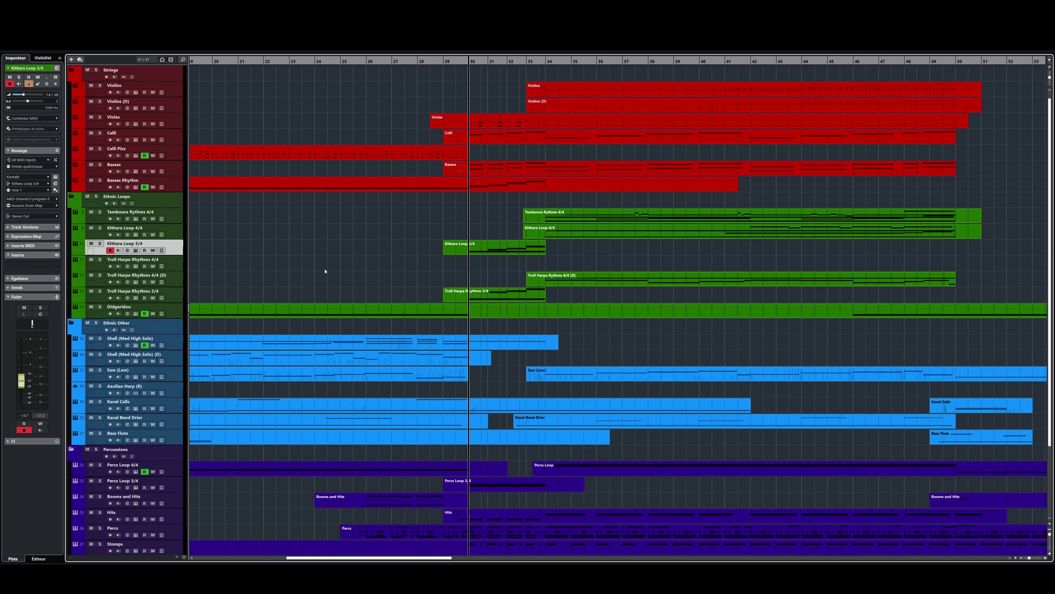
# Solo the Kithara Loop 3/4 and Troll Harpa Rhythms 3/4 tracks and open their instruments.
pyautogui.press('s')
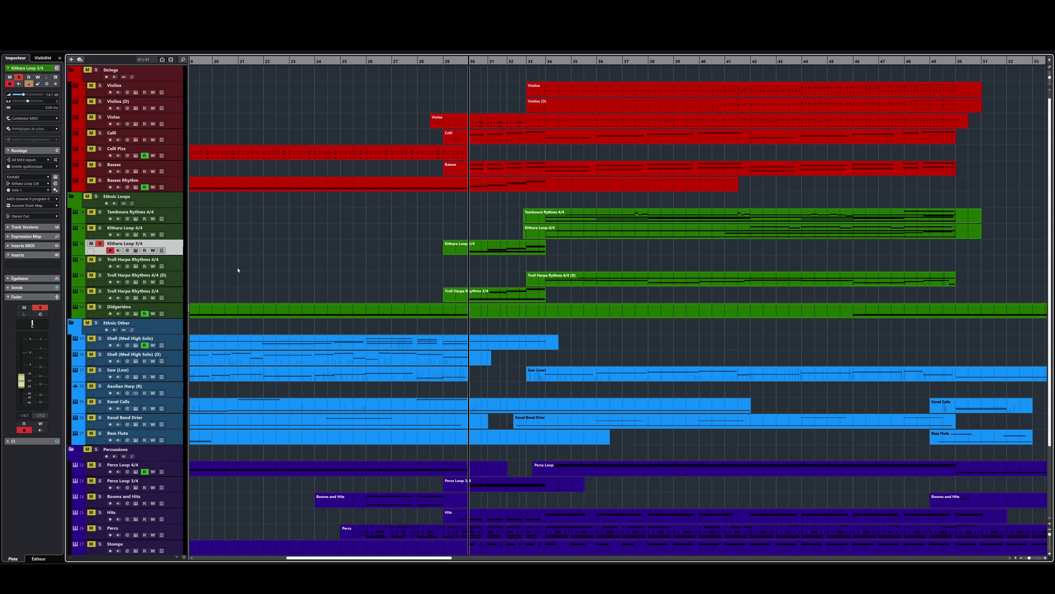
pyautogui.click(173, 296)
pyautogui.press('Return')
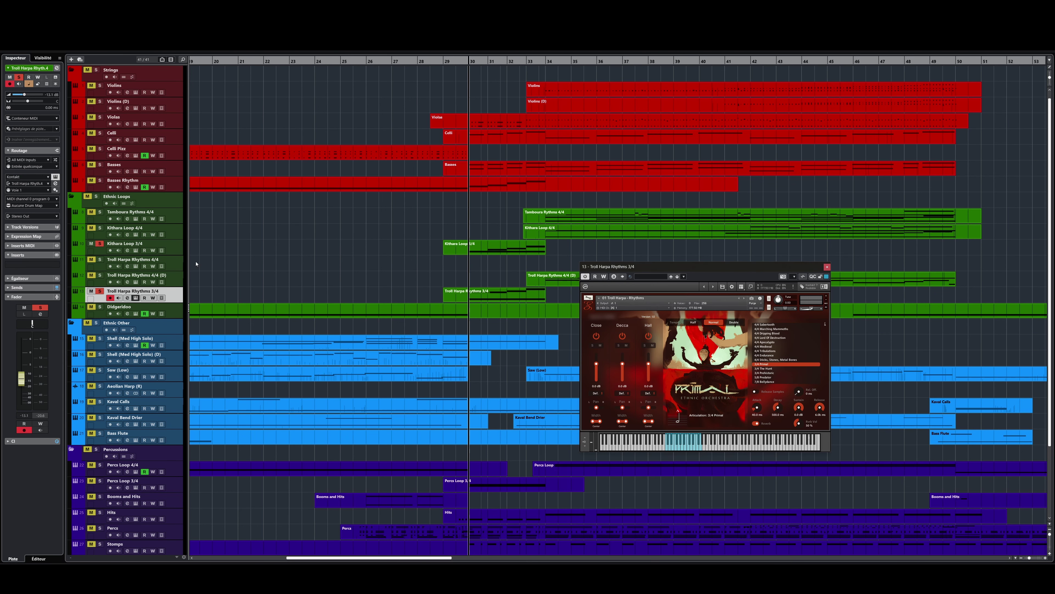
pyautogui.click(175, 250)
pyautogui.press('Return')
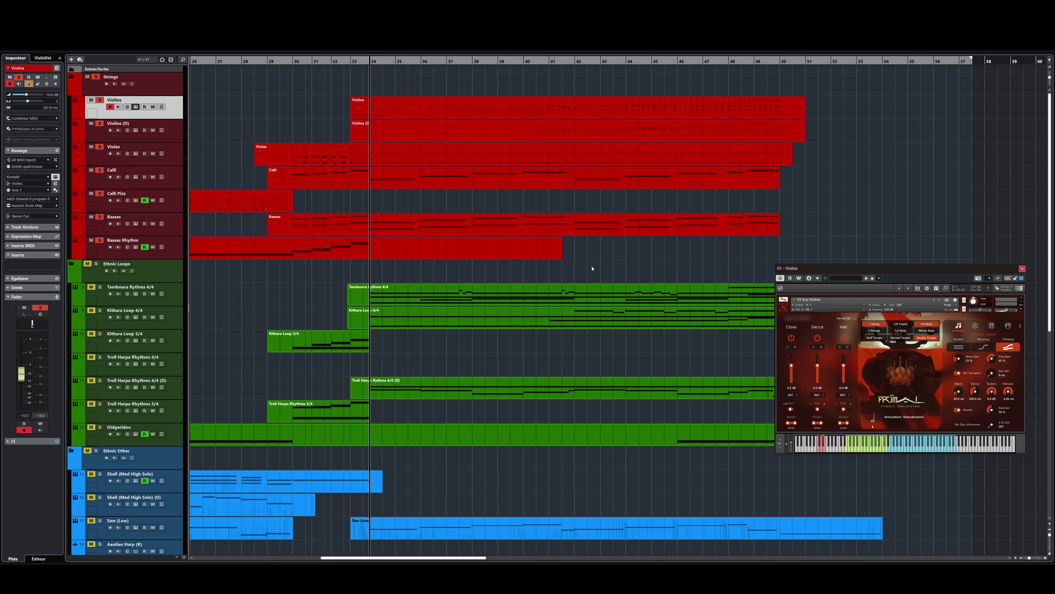
# Audition the soloed Strings group from bar 34 and close the Violins instrument window.
pyautogui.press('space')
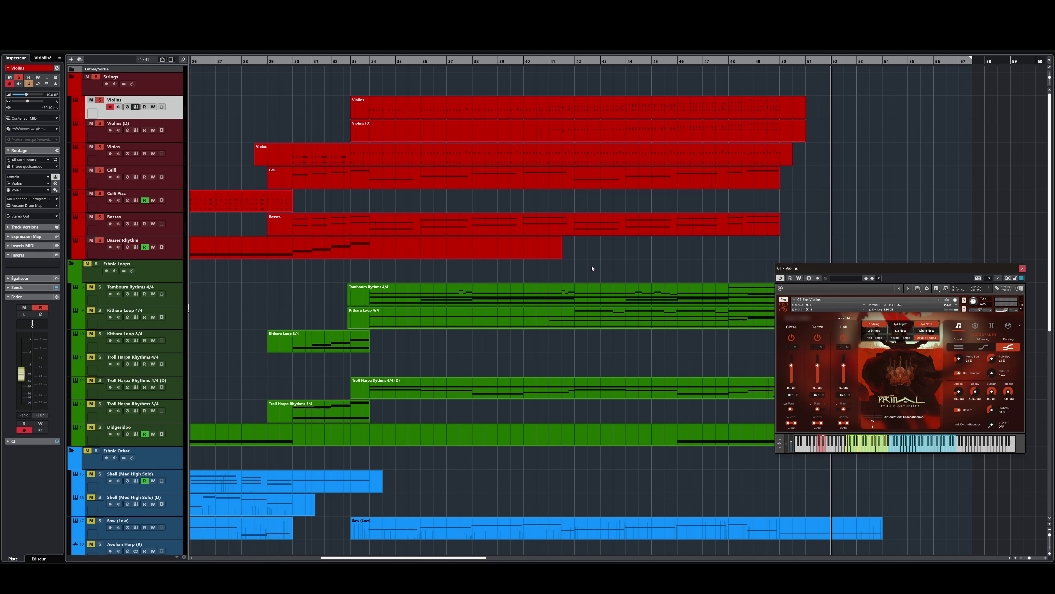
pyautogui.click(1023, 269)
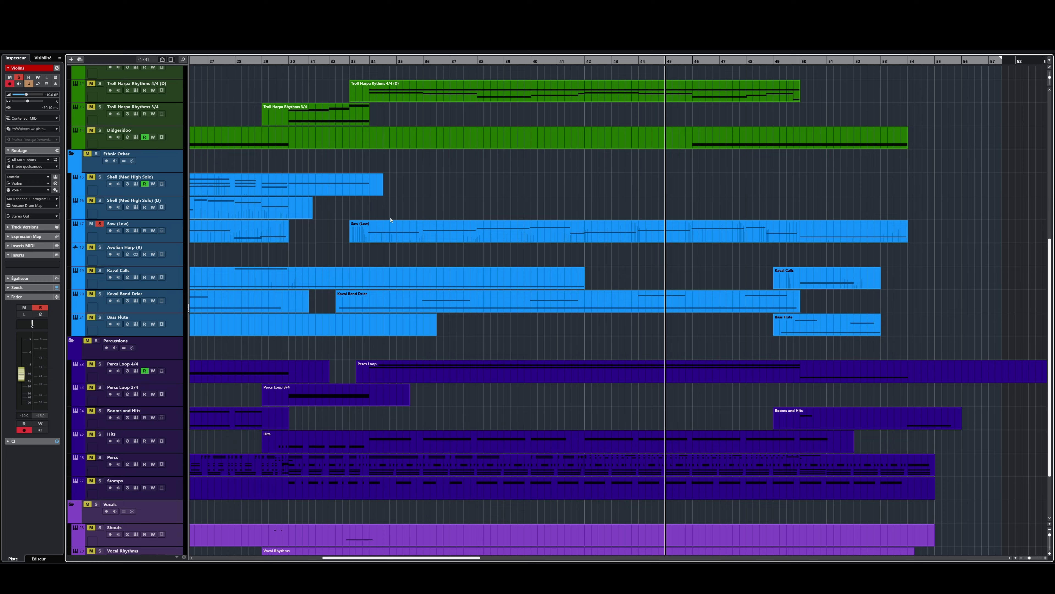
# Examine the strings, ethnic and percussion parts around bar 45 with the Saw (Low) track soloed.
pyautogui.scroll(8, 407, 219)
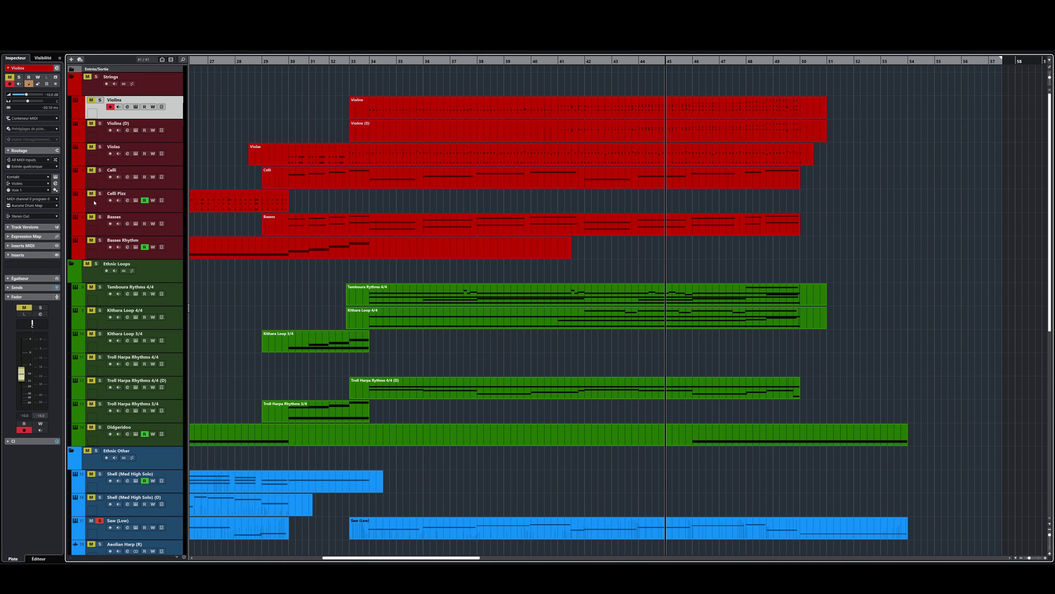
pyautogui.scroll(-8, 618, 350)
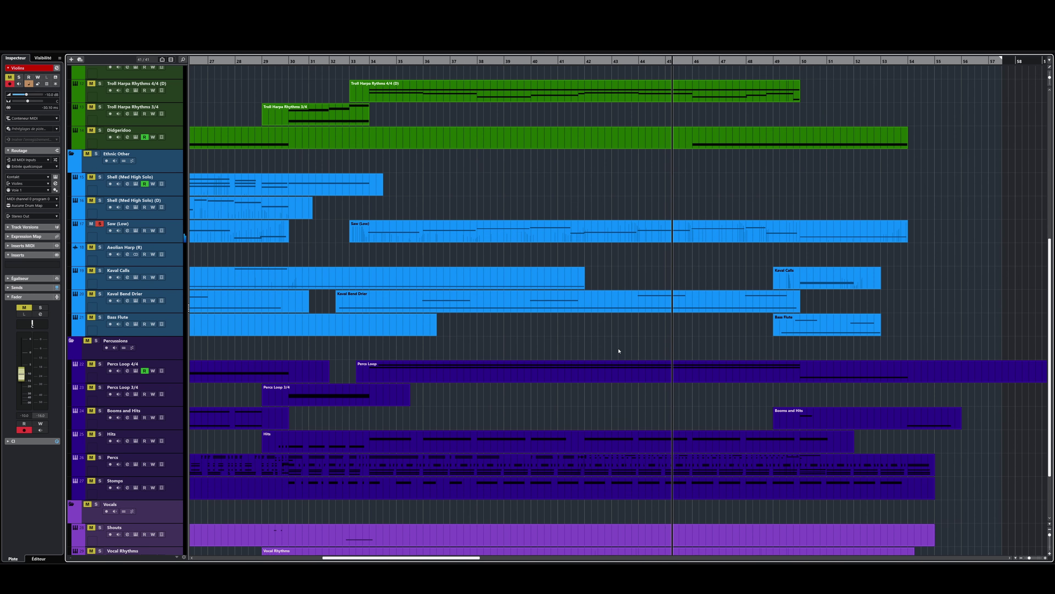
pyautogui.hscroll(5, 706, 332)
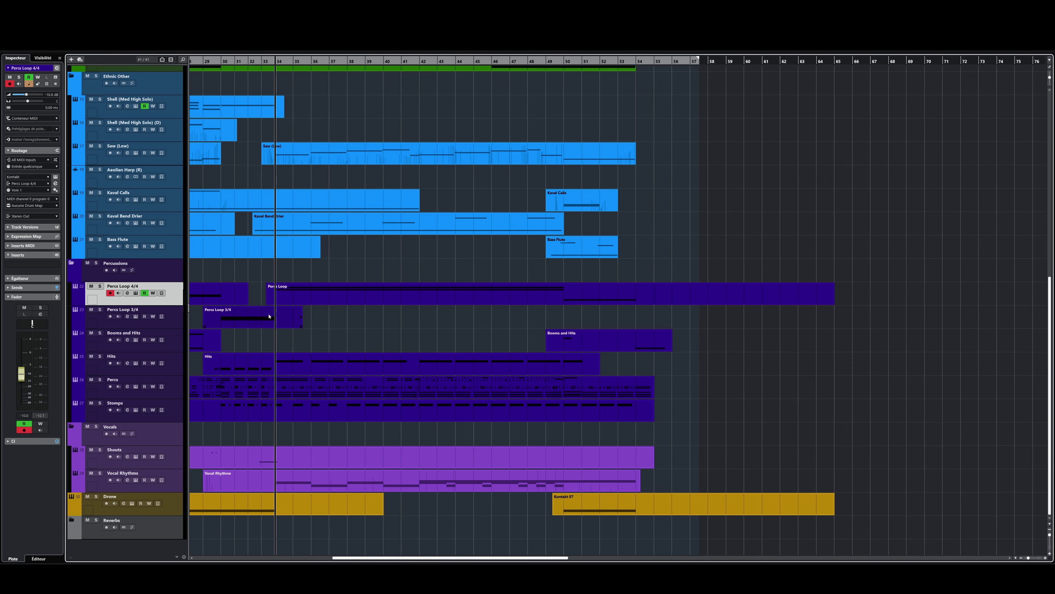
# Solo the Hits, Percs and Stomps tracks and open the Percs MIDI part together with its instrument.
pyautogui.click(100, 357)
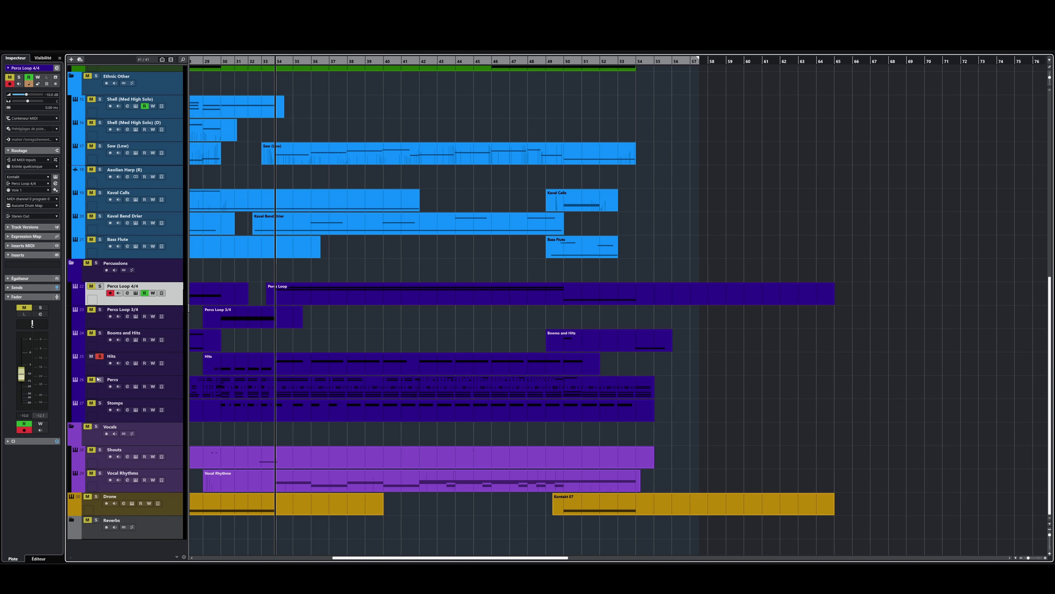
pyautogui.click(99, 402)
pyautogui.doubleClick(312, 393)
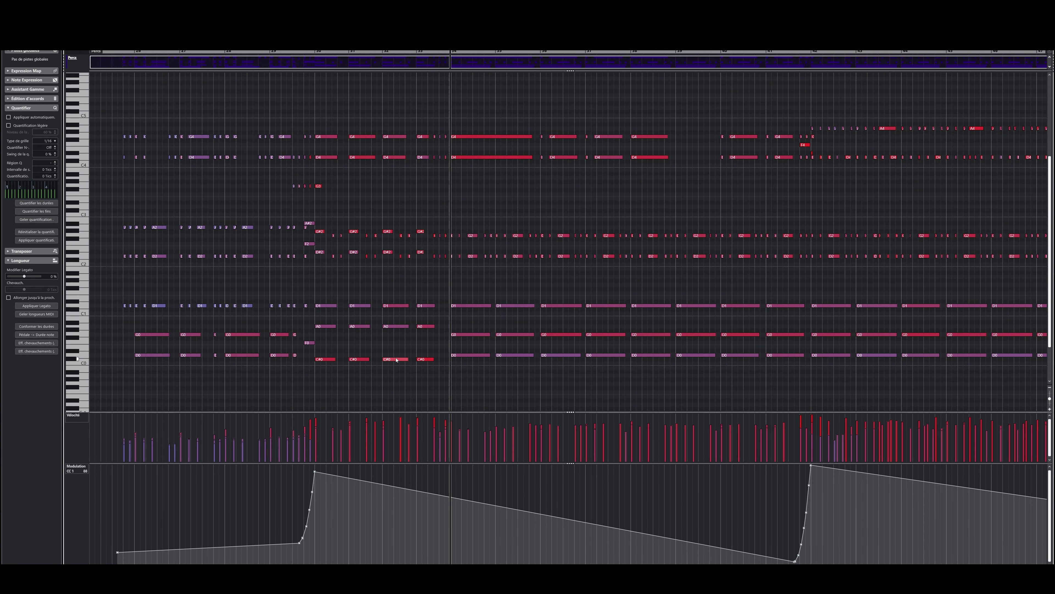
pyautogui.press('F11')
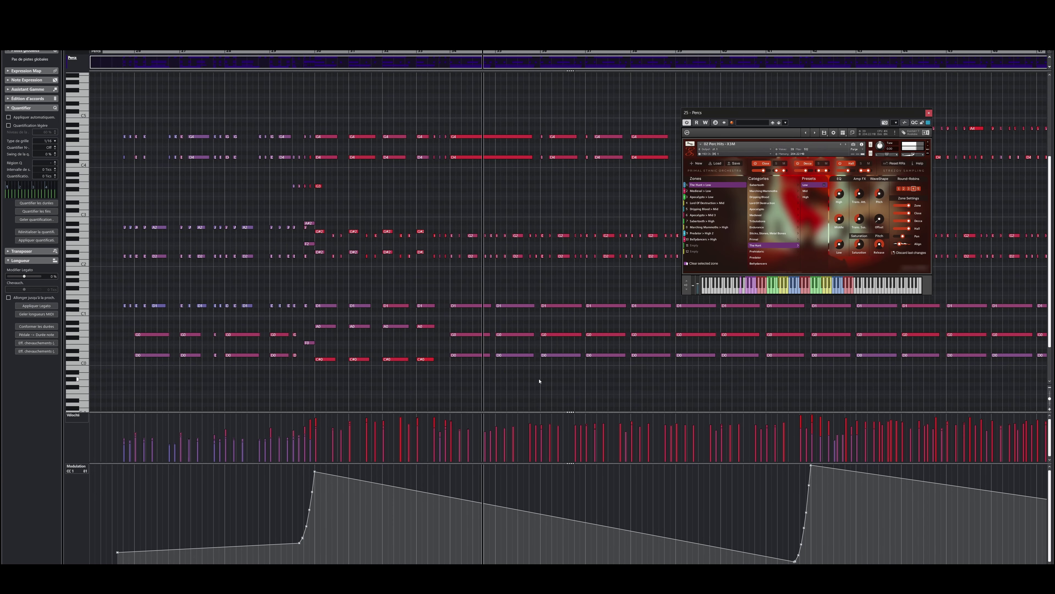
# Examine the Percs part's notes, velocities and modulation curve across its whole length during playback.
pyautogui.scroll(-3, 607, 284)
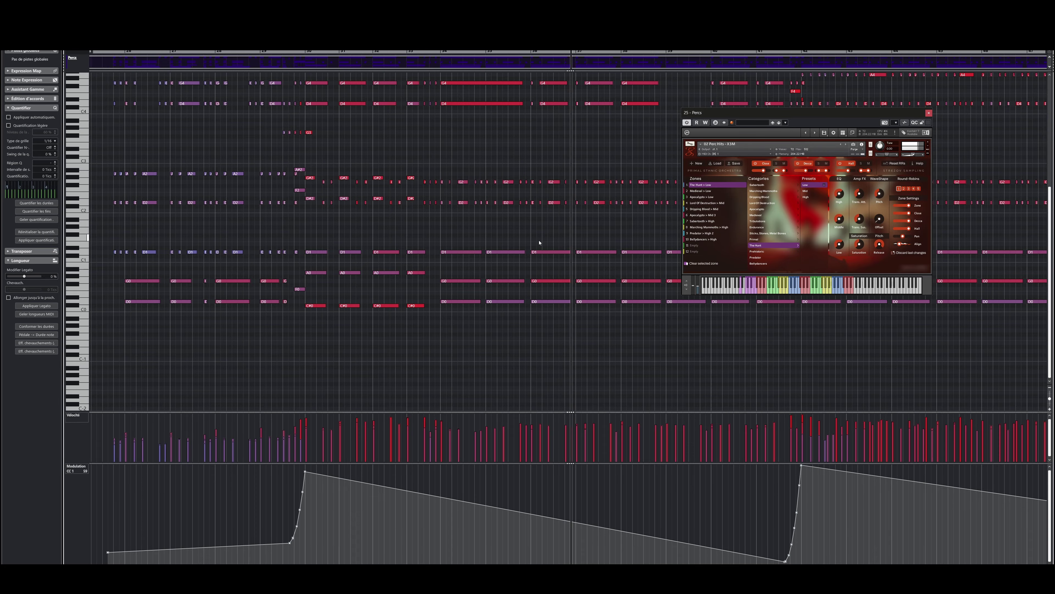
pyautogui.scroll(3, 353, 271)
pyautogui.keyDown('ctrl'); pyautogui.scroll(-4, 295, 295); pyautogui.keyUp('ctrl')
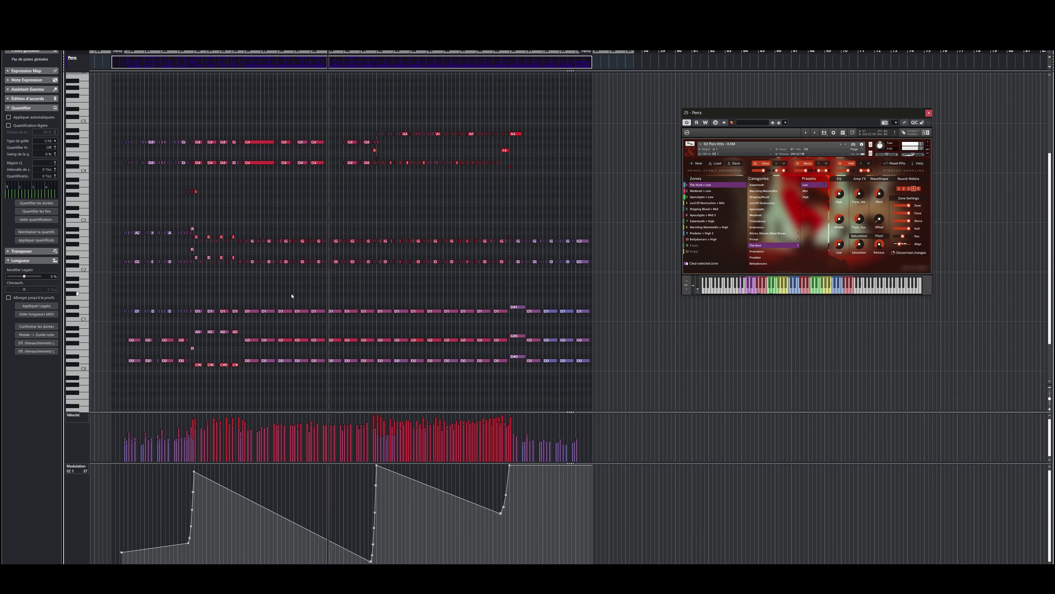
pyautogui.keyDown('ctrl'); pyautogui.scroll(1, 292, 296); pyautogui.keyUp('ctrl')
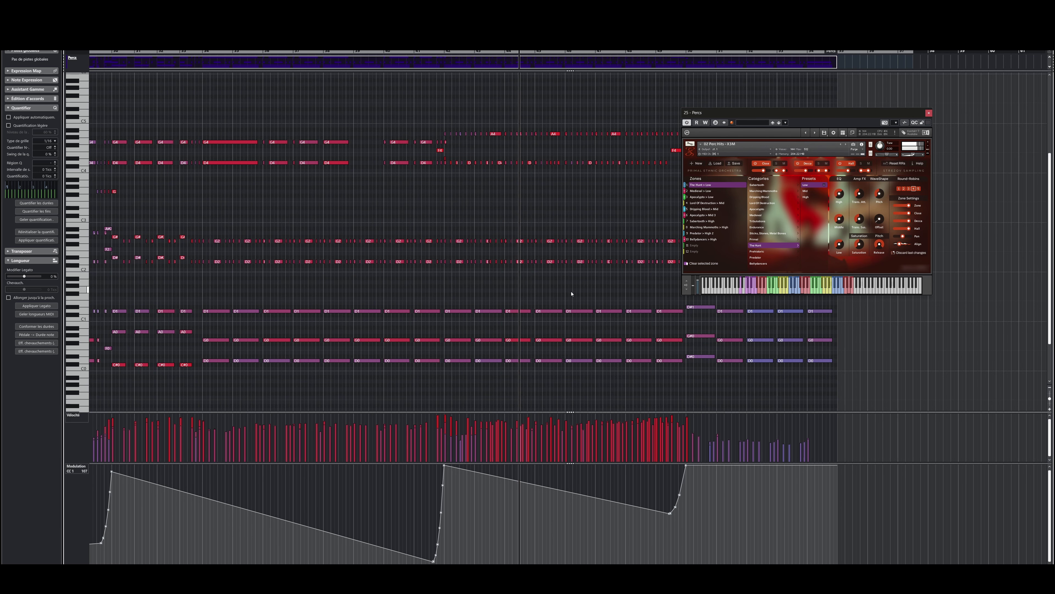
pyautogui.moveTo(575, 280); pyautogui.dragTo(420, 288)
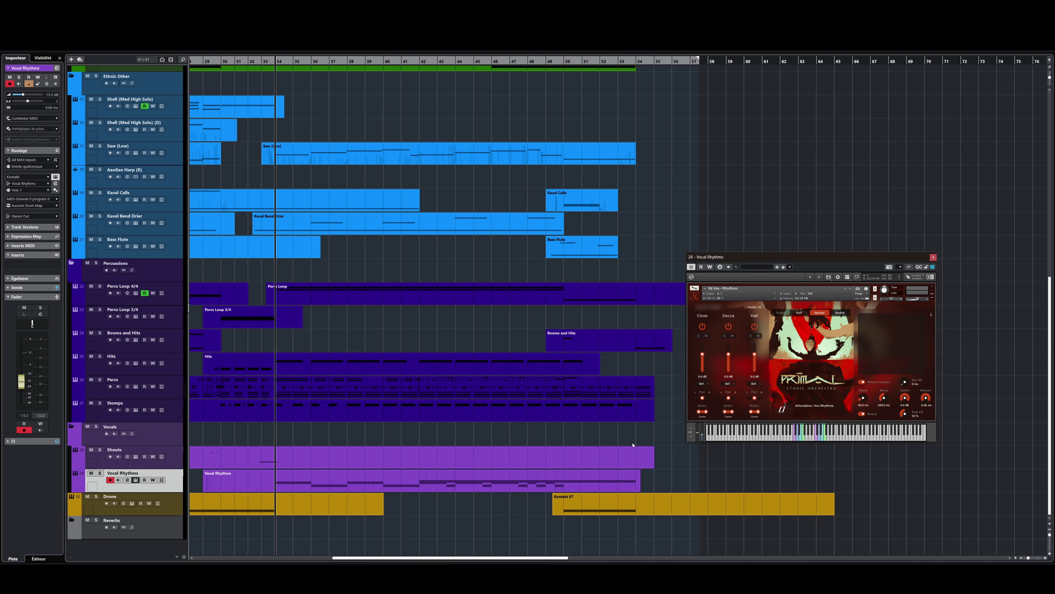
# Audition the Vocal Rhythms part soloed with its instrument open.
pyautogui.click(303, 481)
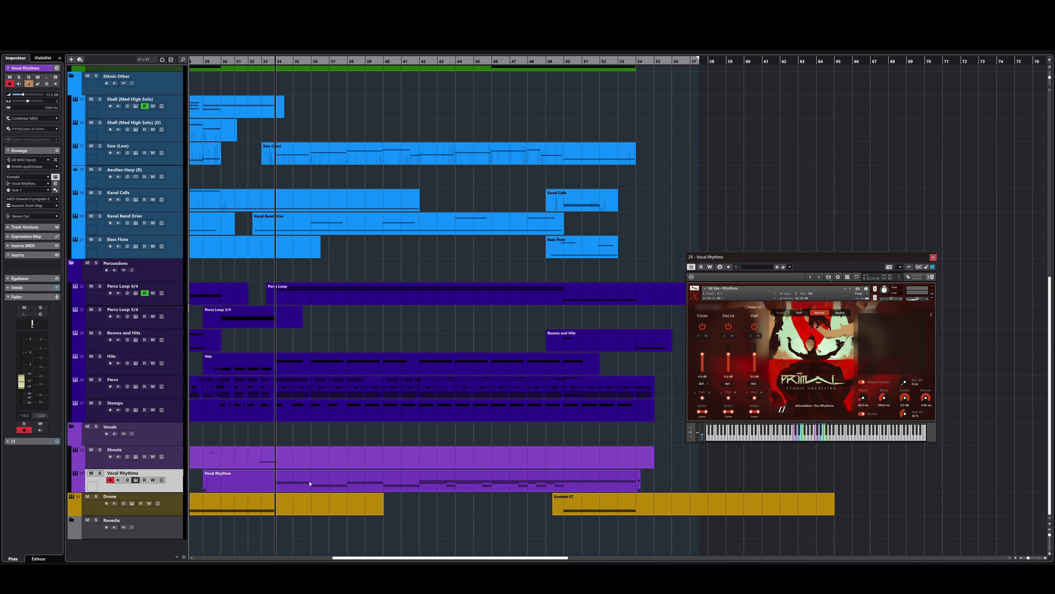
pyautogui.click(342, 443)
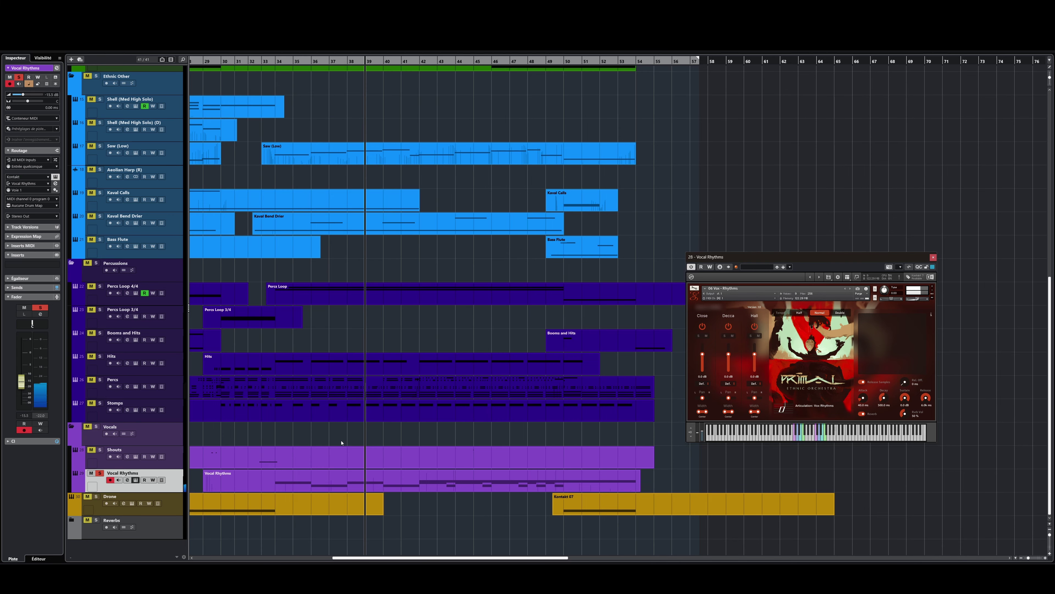
# Open the Troll Harpa Rhythms 4/4 (D) instrument and move its window clear of the arrangement's clips.
pyautogui.scroll(10, 341, 442)
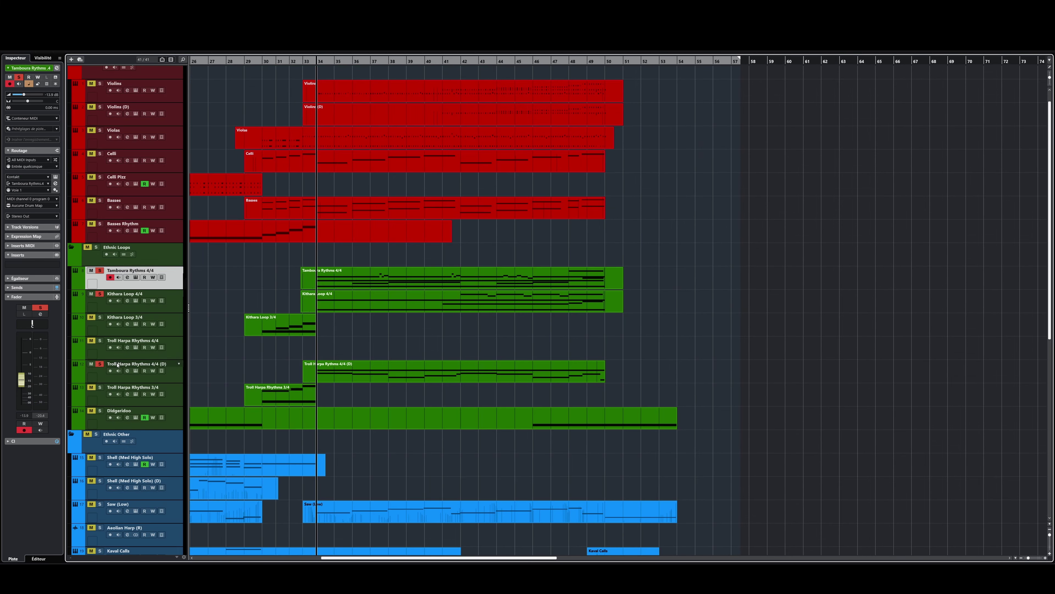
pyautogui.click(232, 369)
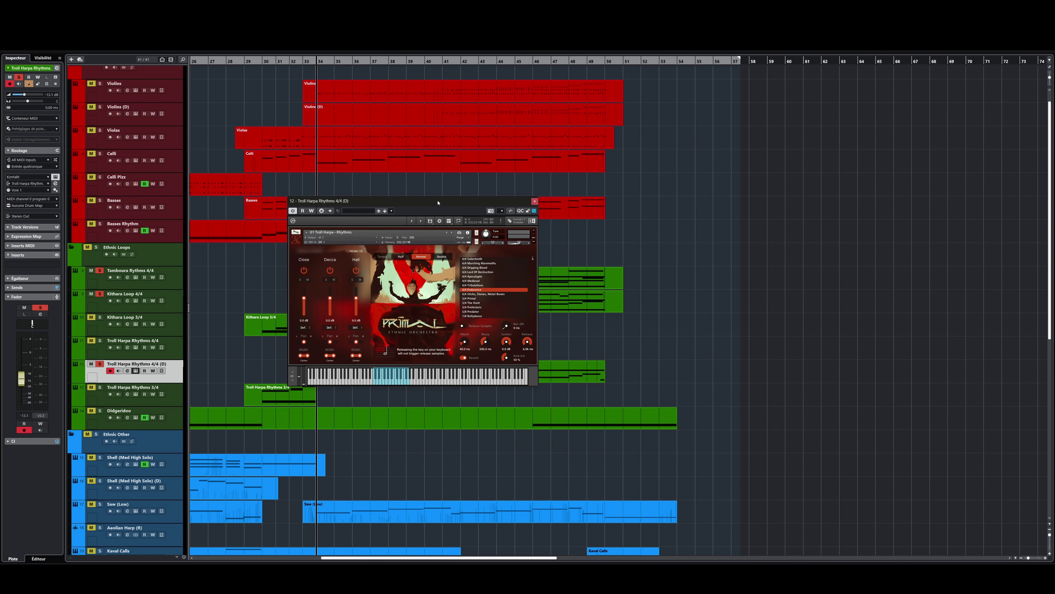
pyautogui.moveTo(438, 202); pyautogui.dragTo(806, 178)
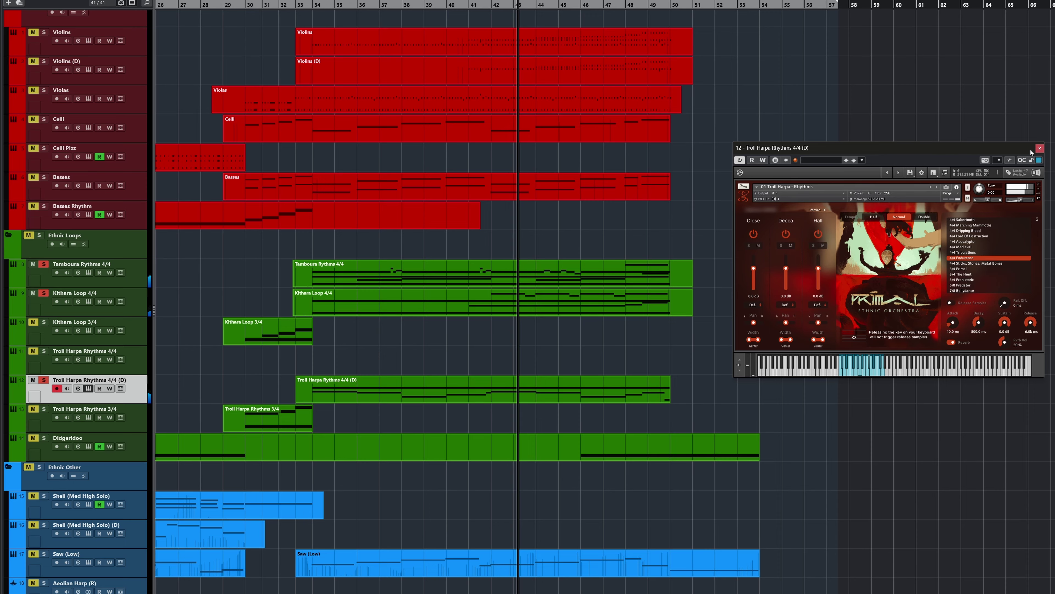
# Close the Troll Harpa Rhythms 4/4 (D) instrument and open the Tamboura Rythms 4/4 instrument.
pyautogui.click(1039, 148)
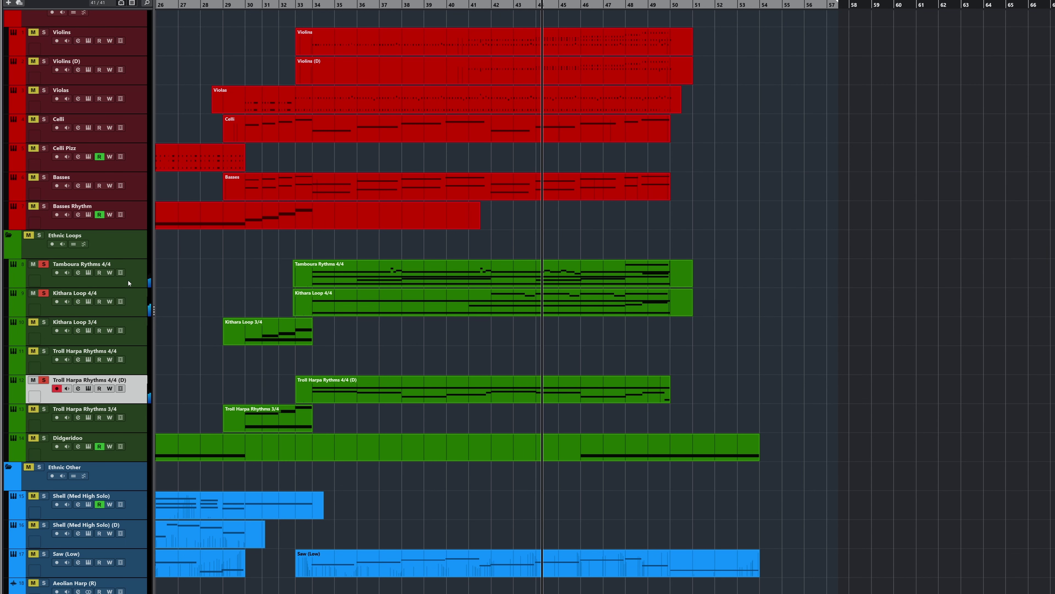
pyautogui.click(89, 273)
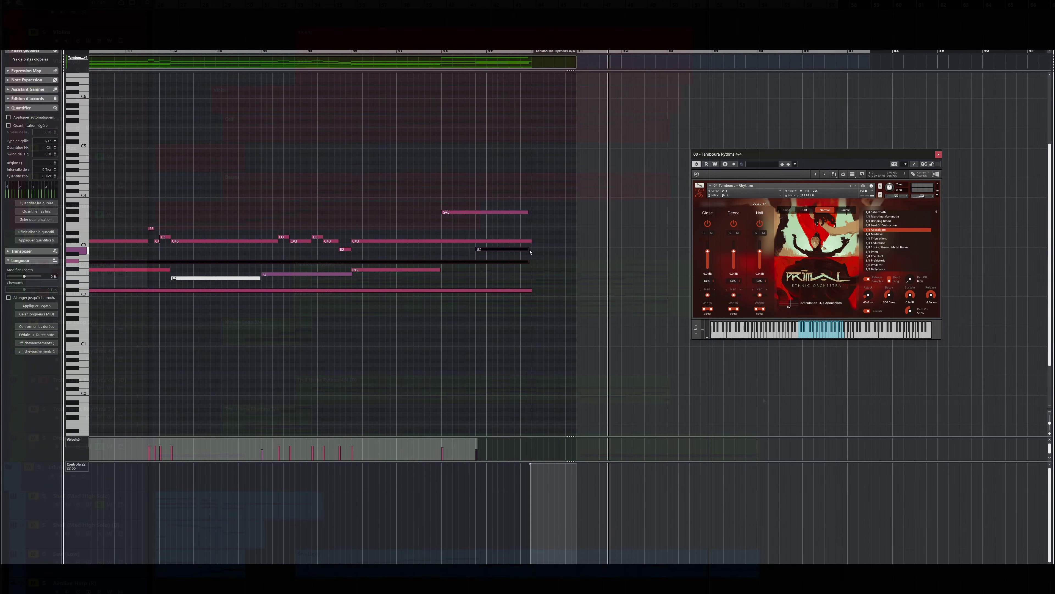
# Lengthen the final held notes of the Tamboura Rythms 4/4 part to a common end point and play back the closing bars.
pyautogui.moveTo(527, 250); pyautogui.dragTo(530, 249)
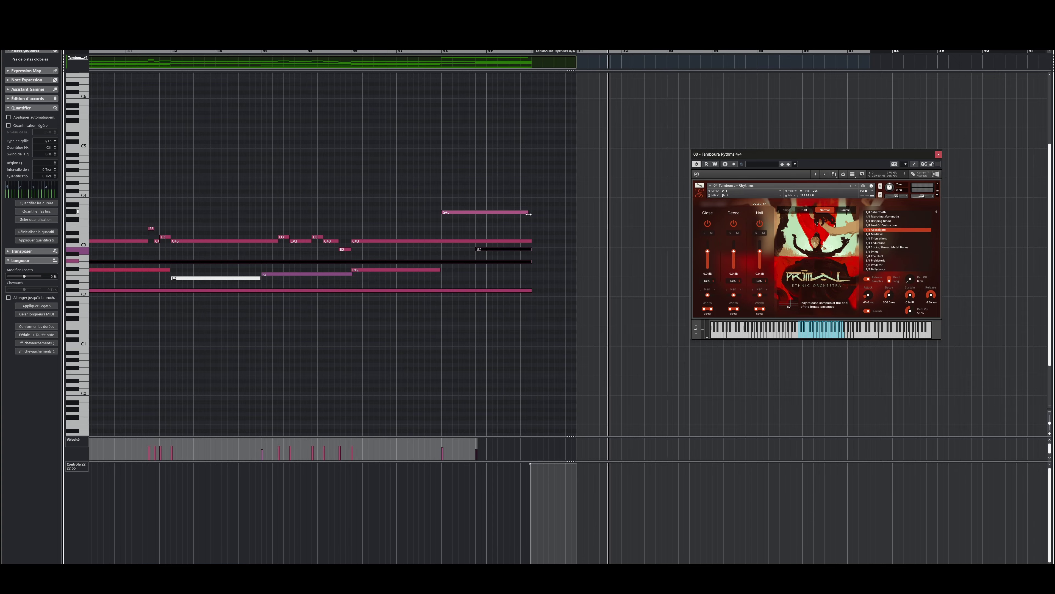
pyautogui.moveTo(528, 214); pyautogui.dragTo(530, 214)
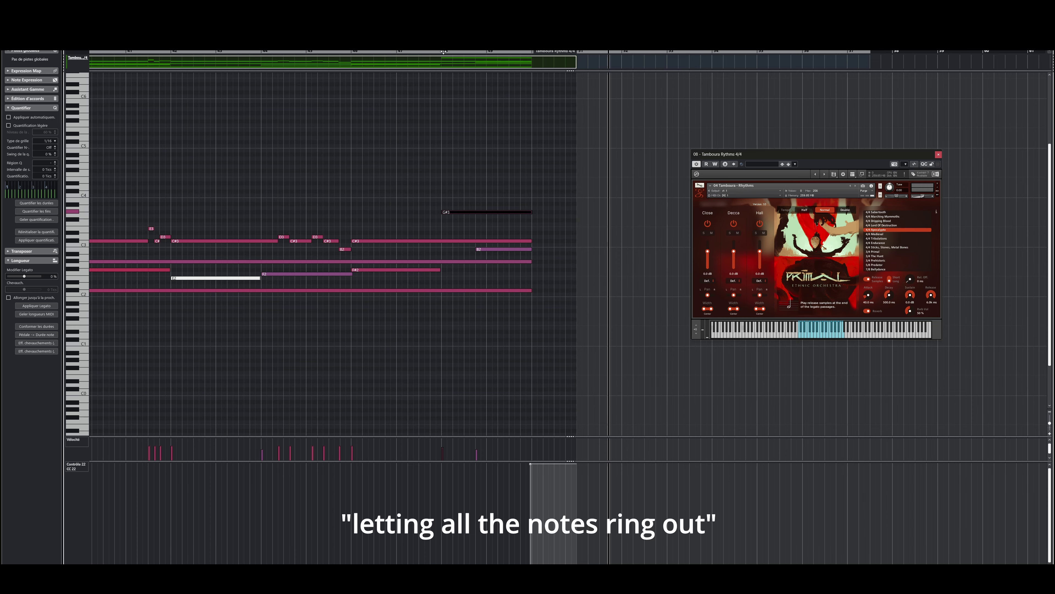
pyautogui.click(438, 59)
pyautogui.click(351, 51)
pyautogui.press('space')
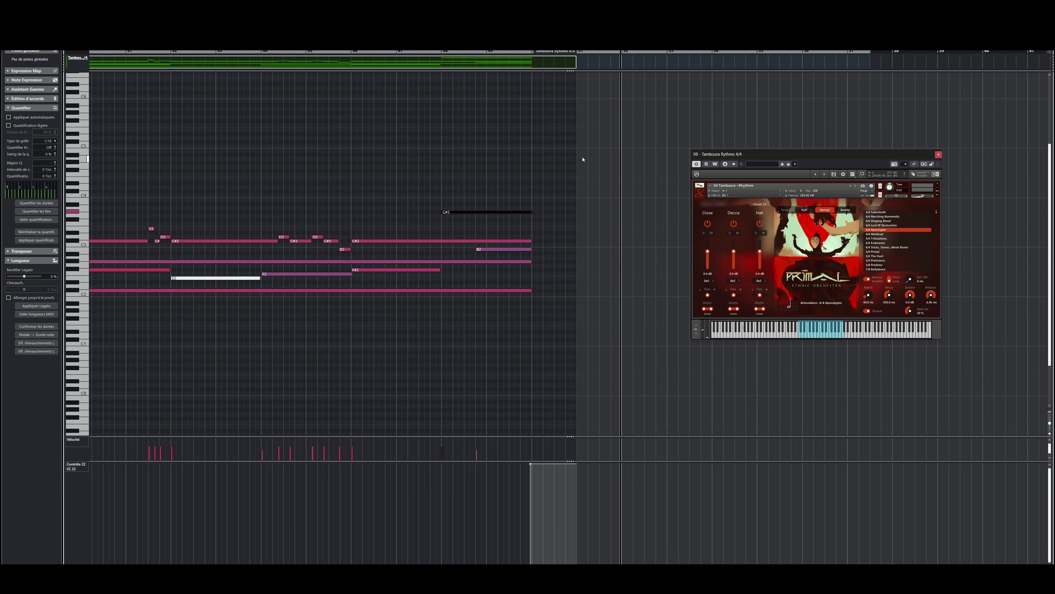
# Solo the Bass Flute track to audition the ending, and fit the whole arrangement in view.
pyautogui.scroll(3, 545, 344)
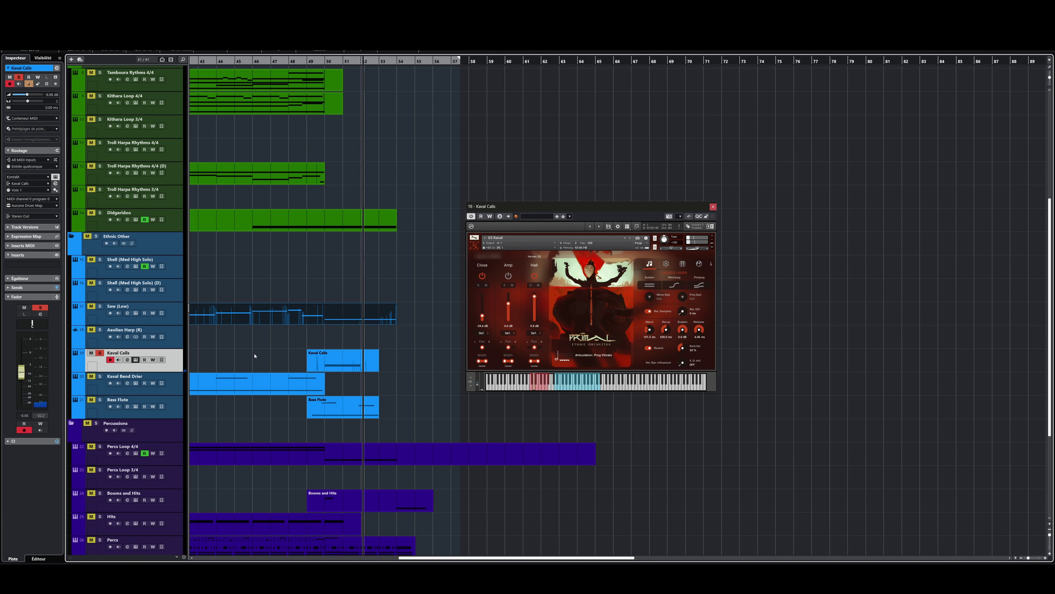
pyautogui.keyDown('ctrl'); pyautogui.click(100, 399); pyautogui.keyUp('ctrl')
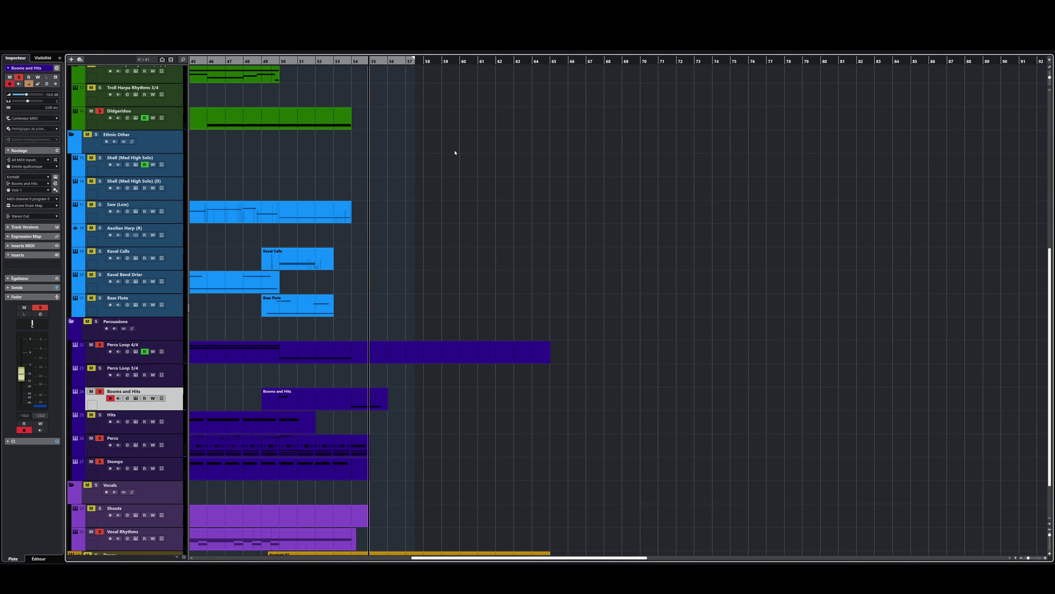
pyautogui.hotkey('shift', 'f')
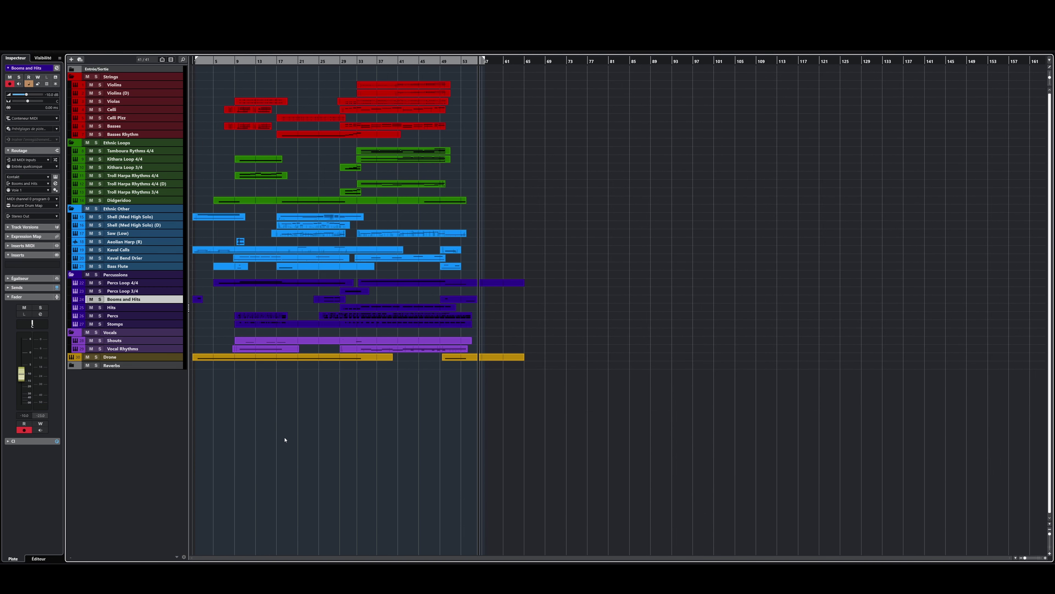